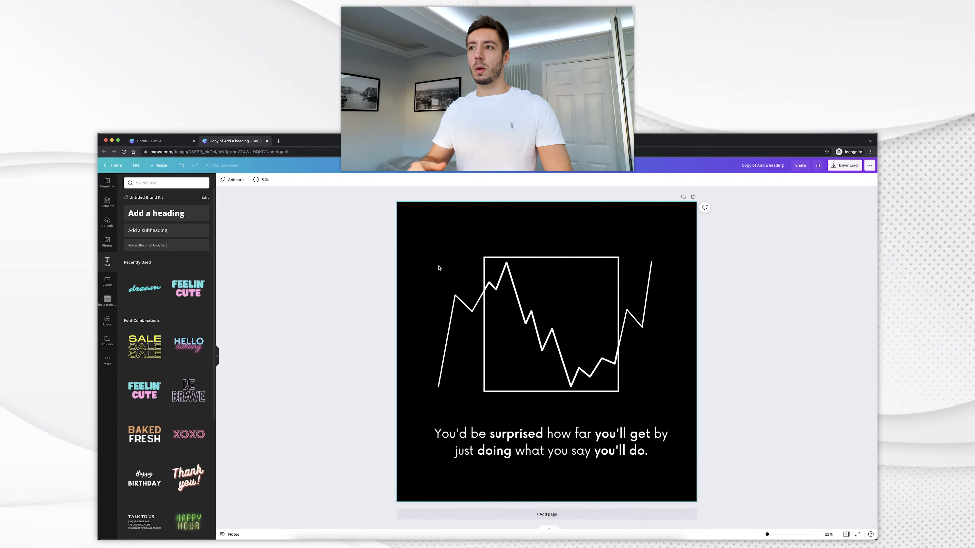
# Step: Replace the line-chart and frame graphic above the quote with a dotted line found by searching the elements for "lines"
pyautogui.moveTo(433, 241); pyautogui.dragTo(671, 407)
pyautogui.press('Delete')
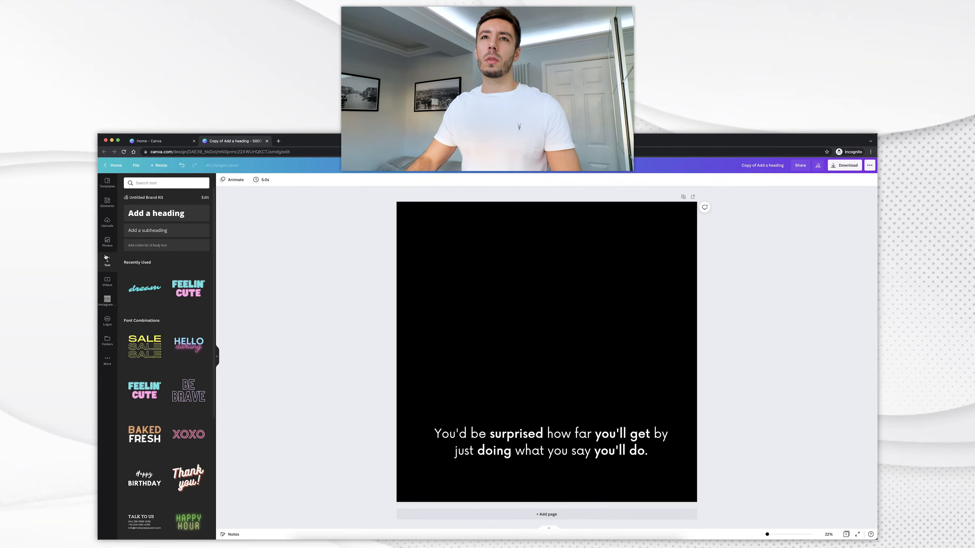
pyautogui.click(108, 202)
pyautogui.click(165, 183)
pyautogui.write('lines')
pyautogui.press('Return')
pyautogui.moveTo(450, 304); pyautogui.dragTo(494, 306)
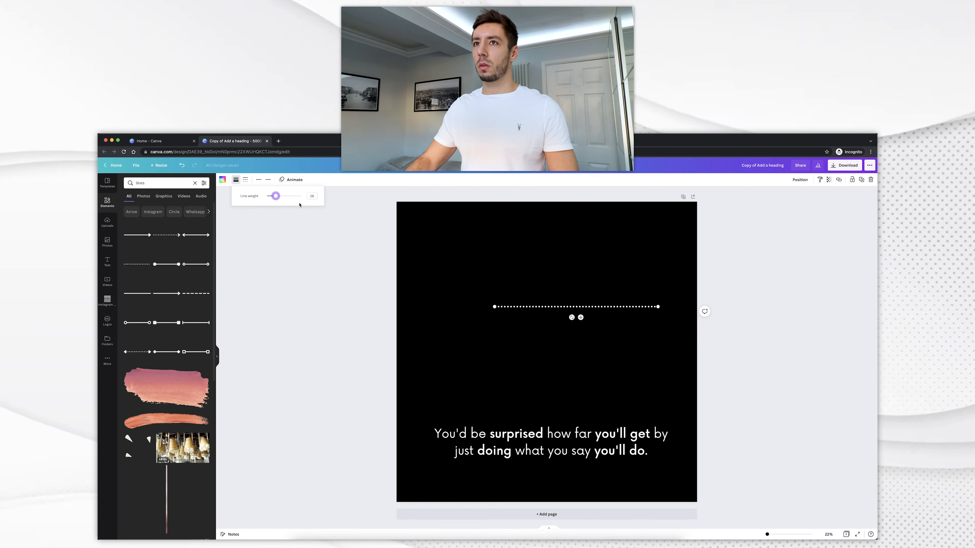
# Step: Search the elements for "square", add a white outlined square, and shrink it to sit just before the dotted line's start
pyautogui.click(195, 183)
pyautogui.write('square')
pyautogui.press('Return')
pyautogui.moveTo(166, 235); pyautogui.dragTo(518, 348)
pyautogui.press('super+z')
pyautogui.moveTo(541, 440); pyautogui.dragTo(540, 429)
pyautogui.press('super+z')
pyautogui.press('super+z')
pyautogui.moveTo(495, 384); pyautogui.dragTo(563, 344)
pyautogui.moveTo(458, 251); pyautogui.dragTo(535, 335)
pyautogui.click(520, 348)
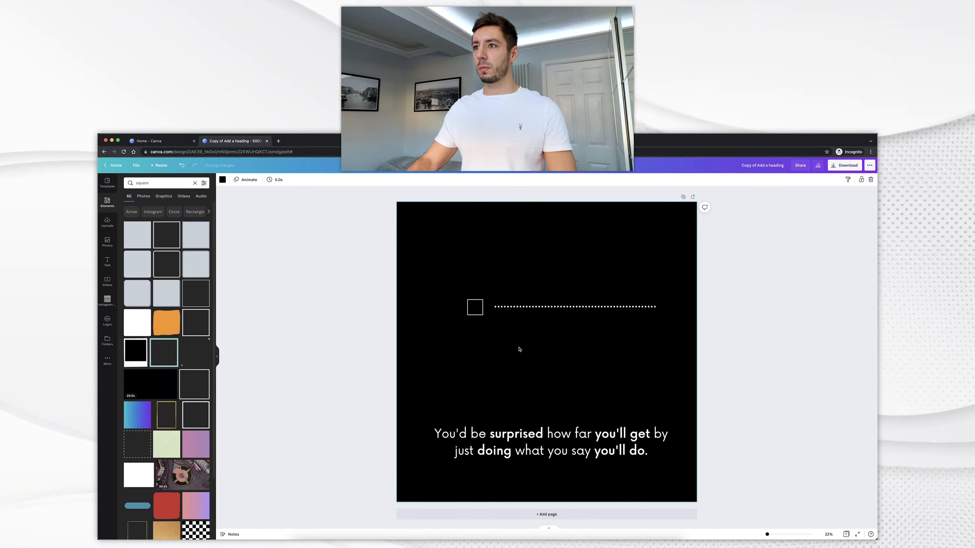
# Step: Search the elements for "tick", add a tick graphic above the dotted line, shrink it and colour it white
pyautogui.click(195, 183)
pyautogui.click(171, 182)
pyautogui.write('tick')
pyautogui.press('Return')
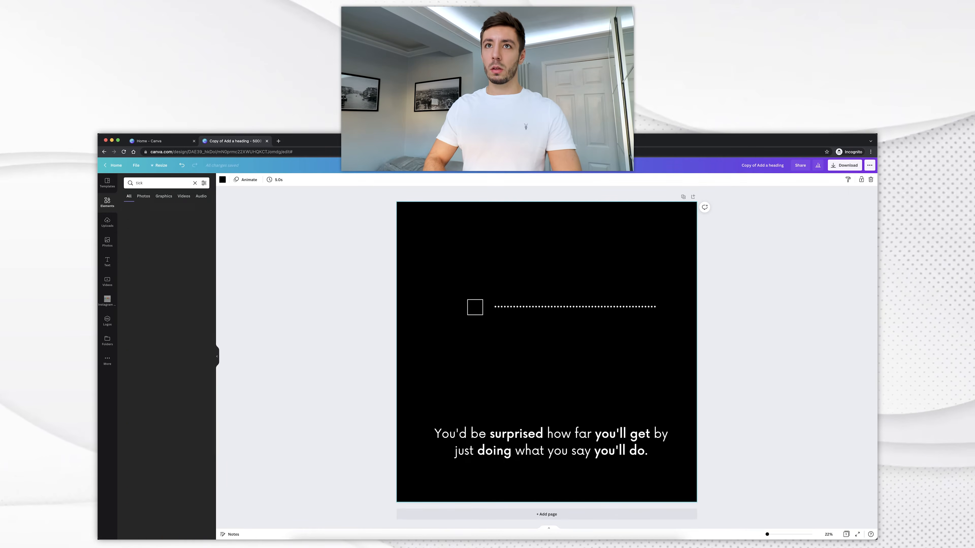
pyautogui.moveTo(134, 478); pyautogui.dragTo(474, 361)
pyautogui.moveTo(450, 327); pyautogui.dragTo(502, 272)
pyautogui.click(223, 180)
pyautogui.click(166, 210)
# Step: Search the elements for "square" again, add another outlined square, shrink it and place it at the dotted line's start
pyautogui.click(195, 183)
pyautogui.write('square')
pyautogui.press('Return')
pyautogui.moveTo(193, 319); pyautogui.dragTo(489, 391)
pyautogui.moveTo(570, 351); pyautogui.dragTo(468, 452)
pyautogui.moveTo(458, 462); pyautogui.dragTo(473, 306)
# Step: Shrink the white tick and centre it inside the small outlined square to form a checkbox
pyautogui.click(498, 286)
pyautogui.click(499, 275)
pyautogui.moveTo(515, 261); pyautogui.dragTo(502, 271)
pyautogui.moveTo(495, 277); pyautogui.dragTo(473, 305)
pyautogui.moveTo(455, 288); pyautogui.dragTo(469, 302)
pyautogui.click(511, 327)
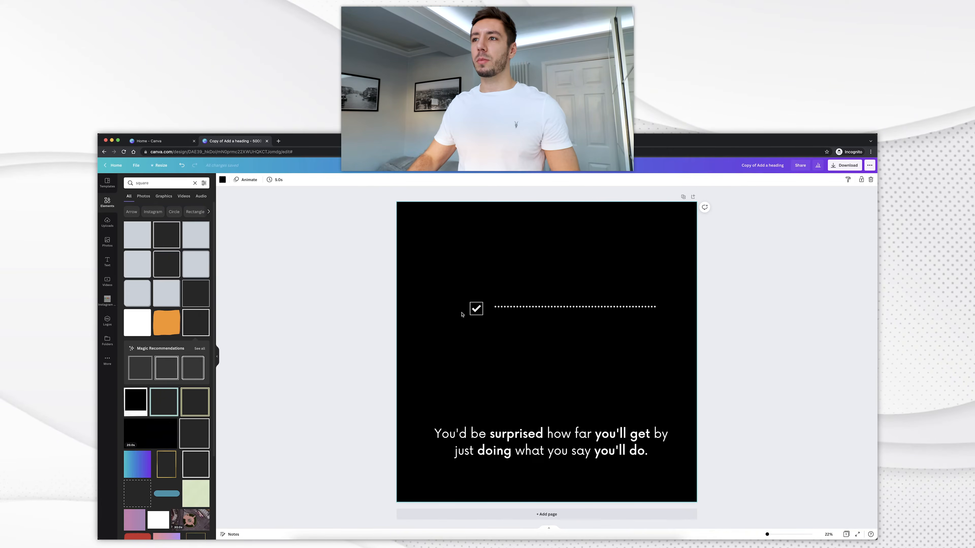
# Step: Align the dotted line vertically with the checkbox and extend its far end
pyautogui.click(552, 307)
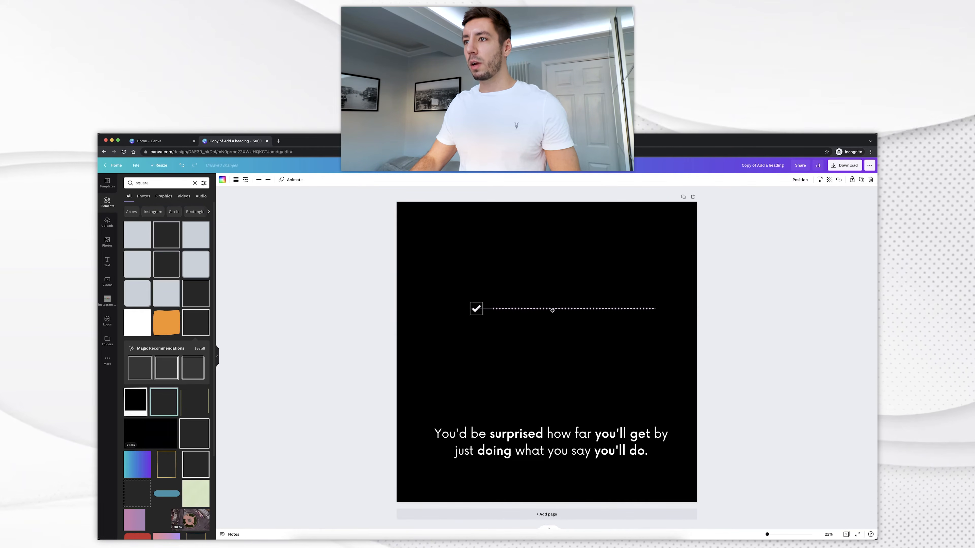
pyautogui.moveTo(654, 308); pyautogui.dragTo(670, 308)
pyautogui.click(472, 291)
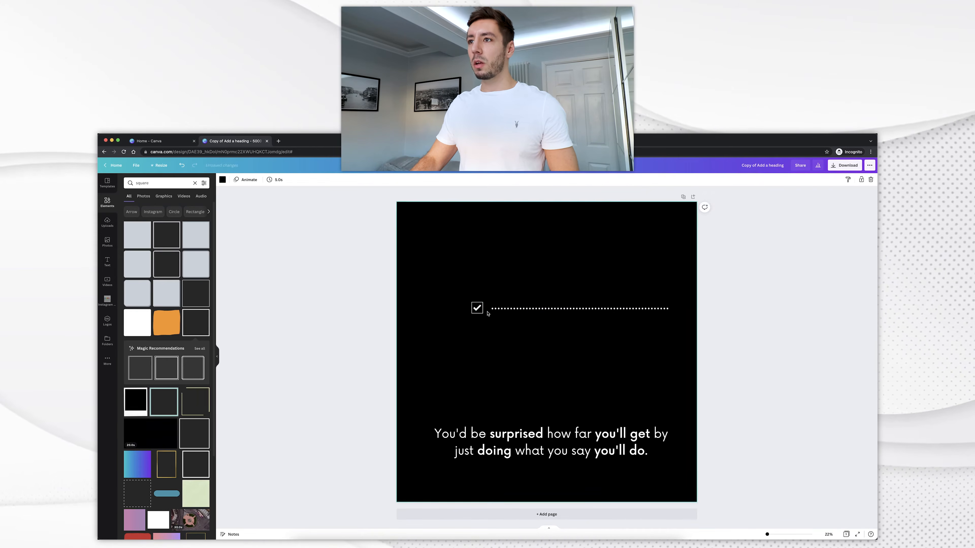
# Step: Move the checkbox and dotted line to just above the quote and adjust them to span the quote's width
pyautogui.moveTo(472, 291); pyautogui.dragTo(516, 339)
pyautogui.moveTo(600, 308); pyautogui.dragTo(599, 381)
pyautogui.click(529, 414)
pyautogui.moveTo(455, 371); pyautogui.dragTo(669, 399)
pyautogui.moveTo(472, 390); pyautogui.dragTo(678, 408)
pyautogui.click(438, 363)
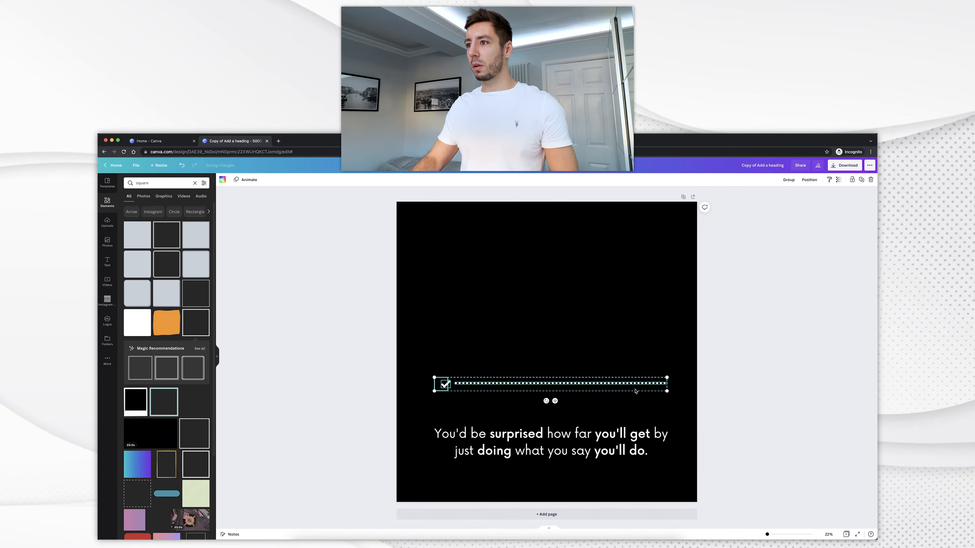
# Step: Duplicate the ticked checkbox row directly above the first and shorten it from its checkbox end
pyautogui.moveTo(403, 348); pyautogui.dragTo(678, 417)
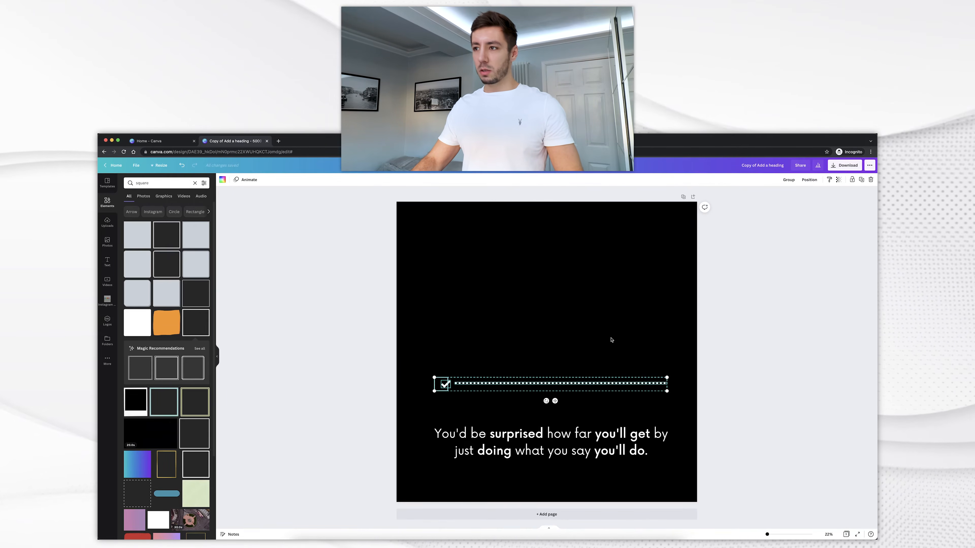
pyautogui.moveTo(571, 381); pyautogui.dragTo(572, 356)
pyautogui.click(476, 358)
pyautogui.moveTo(455, 358); pyautogui.dragTo(683, 373)
pyautogui.click(442, 359)
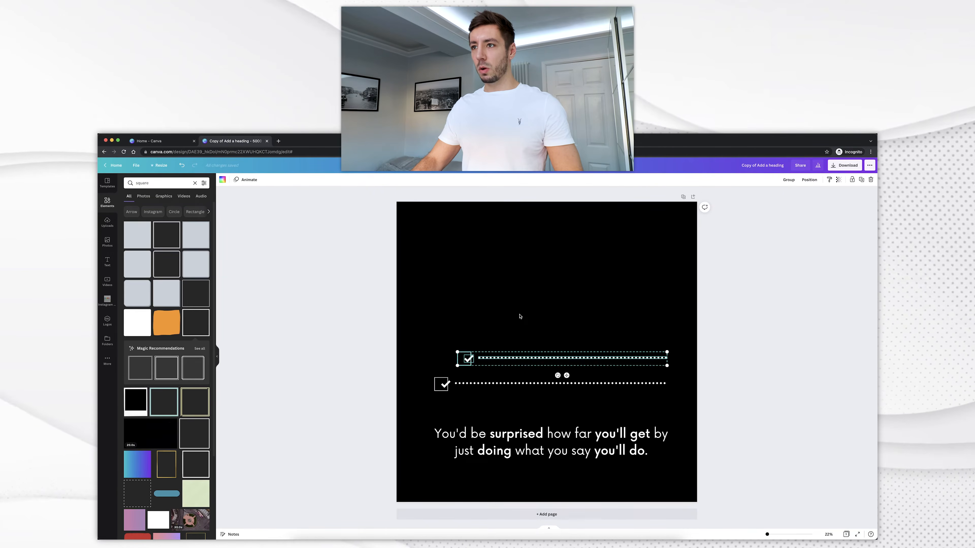
# Step: Add a third ticked checkbox row above the second, with its checkbox stepped further in and a shorter dotted line
pyautogui.moveTo(518, 358); pyautogui.dragTo(477, 341)
pyautogui.click(522, 329)
pyautogui.click(518, 313)
pyautogui.moveTo(465, 330); pyautogui.dragTo(678, 343)
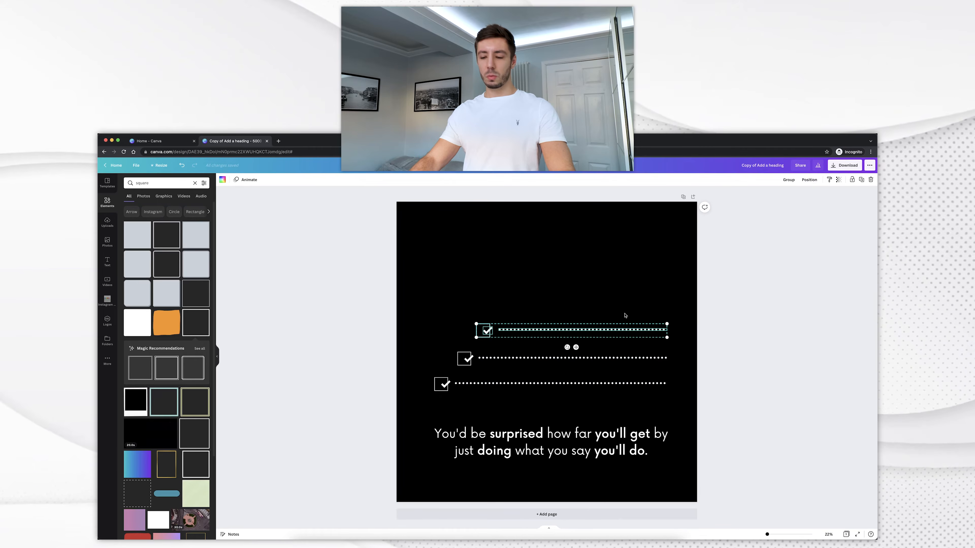
# Step: Add a shorter fourth row above with its tick deleted, and nudge the third row's checkbox closer to its dotted line
pyautogui.moveTo(573, 330); pyautogui.dragTo(574, 298)
pyautogui.click(486, 301)
pyautogui.press('Delete')
pyautogui.click(499, 299)
pyautogui.moveTo(499, 300)
pyautogui.mouseDown()
pyautogui.moveTo(516, 300)
pyautogui.moveTo(507, 305)
pyautogui.mouseUp()
pyautogui.click(492, 306)
pyautogui.click(541, 323)
pyautogui.click(534, 318)
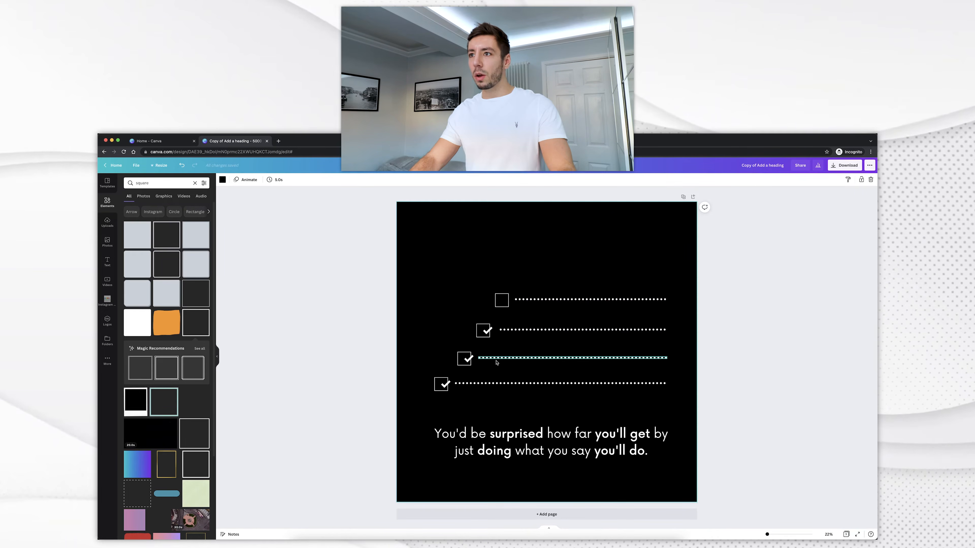
pyautogui.moveTo(474, 326); pyautogui.dragTo(477, 326)
pyautogui.click(526, 345)
# Step: Add a fifth, still shorter row at the top of the checklist with an empty box and dotted line
pyautogui.moveTo(471, 286); pyautogui.dragTo(534, 271)
pyautogui.click(529, 271)
pyautogui.moveTo(503, 272); pyautogui.dragTo(522, 273)
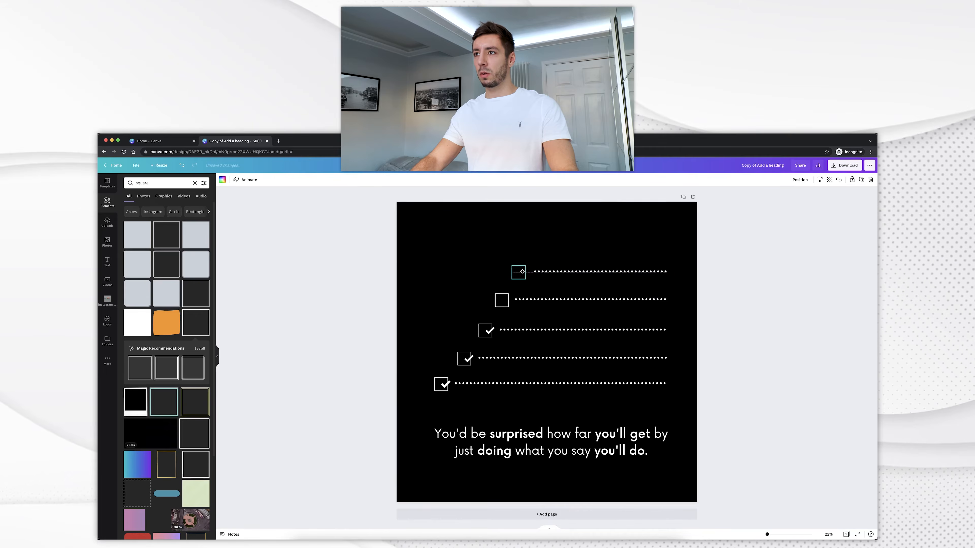
pyautogui.click(561, 292)
# Step: Centre the checklist and the quote together on the page, with the quote moved closer beneath the rows
pyautogui.moveTo(426, 253); pyautogui.dragTo(611, 365)
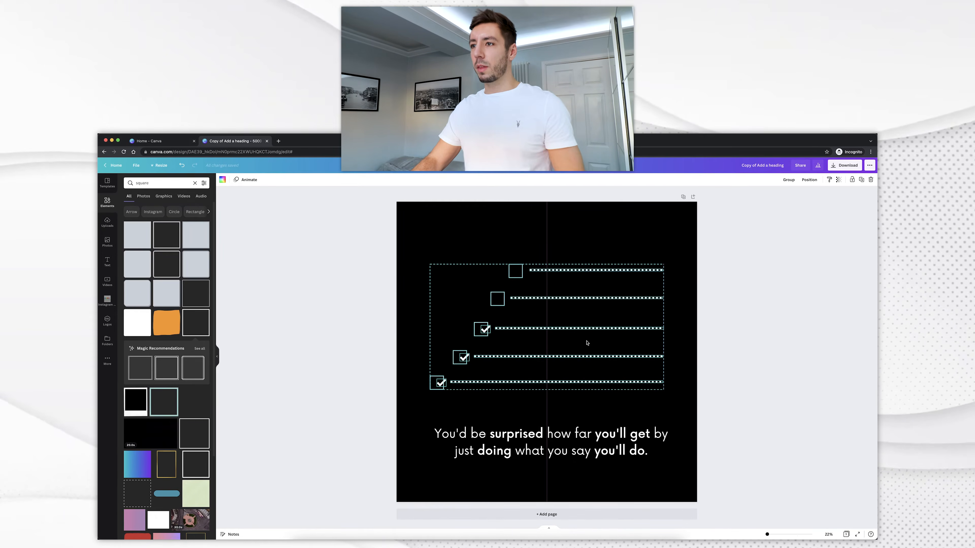
pyautogui.moveTo(510, 439); pyautogui.dragTo(506, 427)
pyautogui.moveTo(431, 251); pyautogui.dragTo(569, 439)
pyautogui.moveTo(570, 439); pyautogui.dragTo(570, 436)
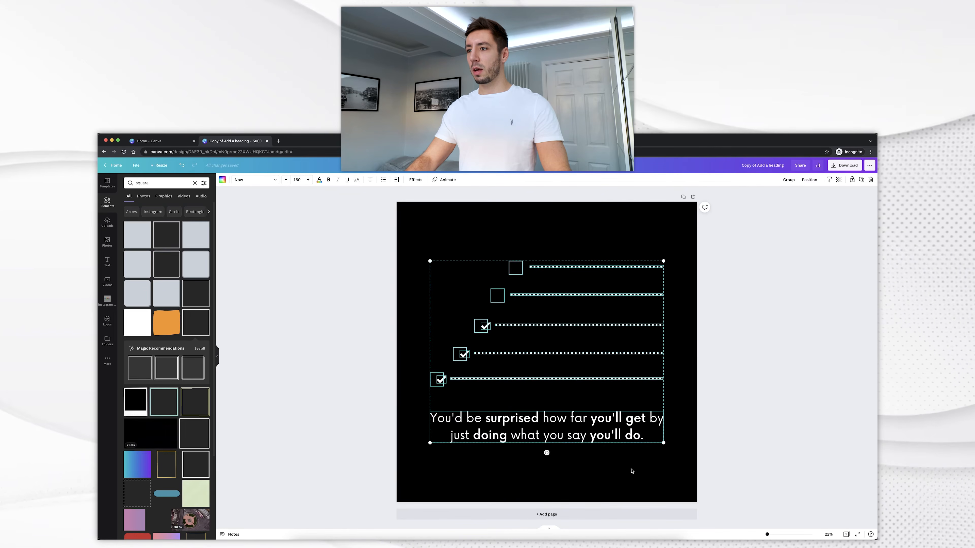
pyautogui.click(632, 471)
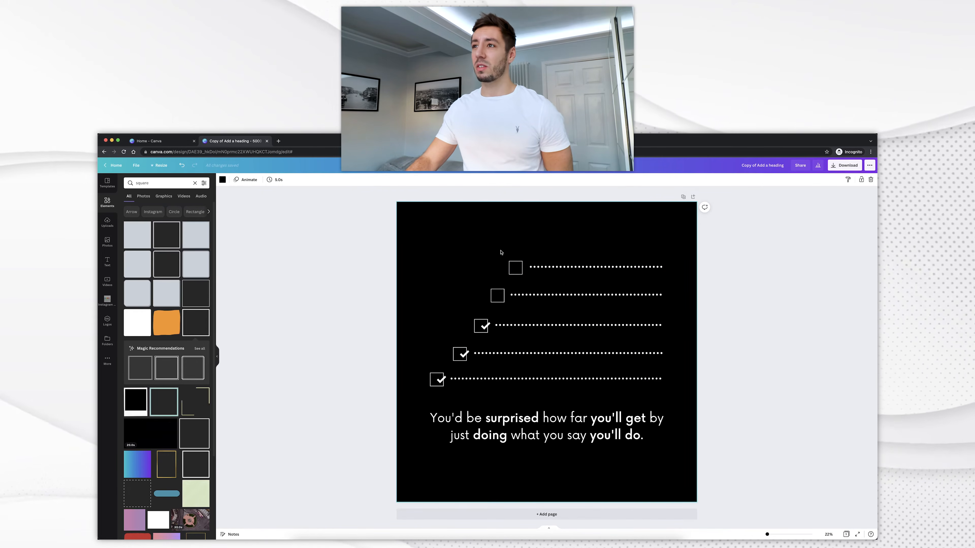
# Step: Nudge the topmost empty checkbox slightly closer to its dotted line
pyautogui.click(520, 271)
pyautogui.moveTo(520, 270); pyautogui.dragTo(522, 270)
pyautogui.click(555, 293)
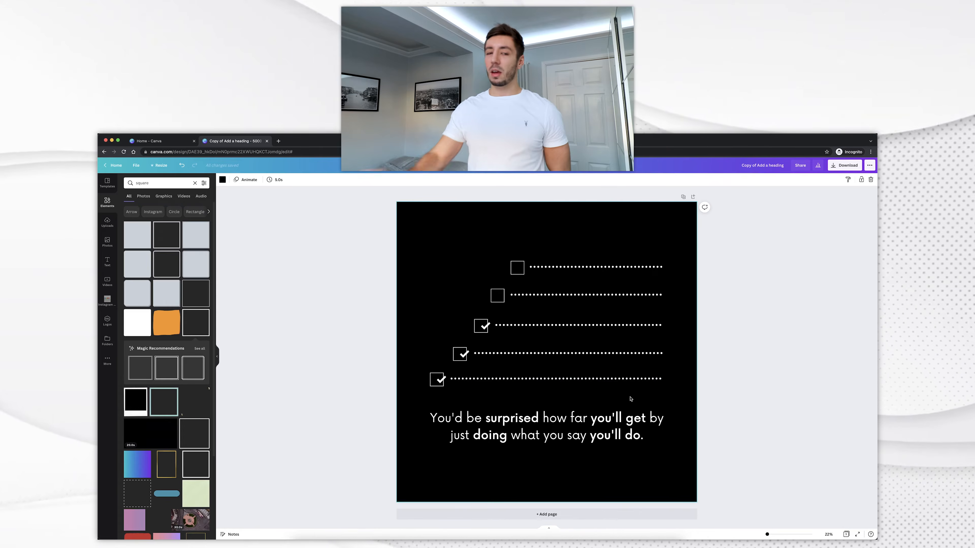
pyautogui.click(786, 344)
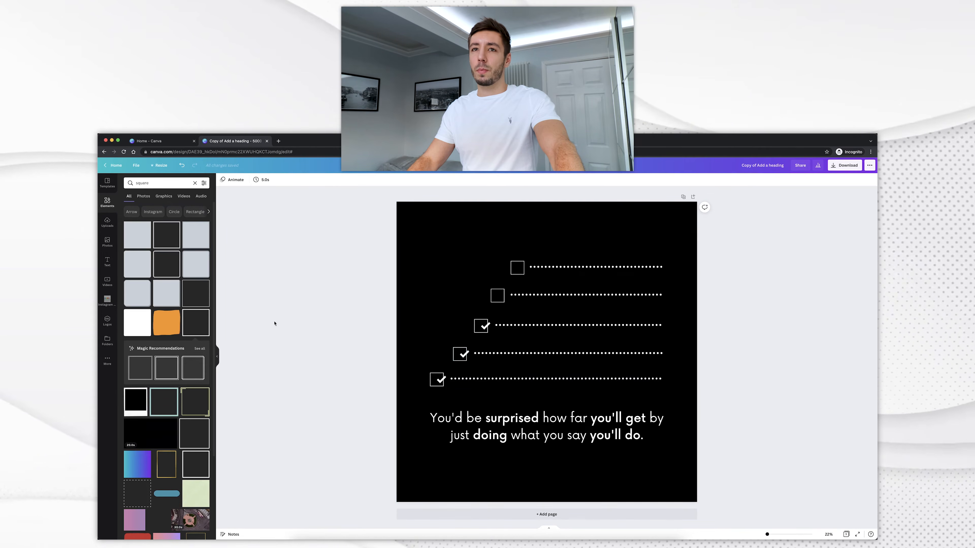
# Step: Add a square filled black, shrink it over the tick in the second-lowest row, and send it backwards
pyautogui.moveTo(269, 265); pyautogui.dragTo(568, 449)
pyautogui.click(224, 181)
pyautogui.click(129, 247)
pyautogui.moveTo(574, 456); pyautogui.dragTo(466, 358)
pyautogui.click(799, 180)
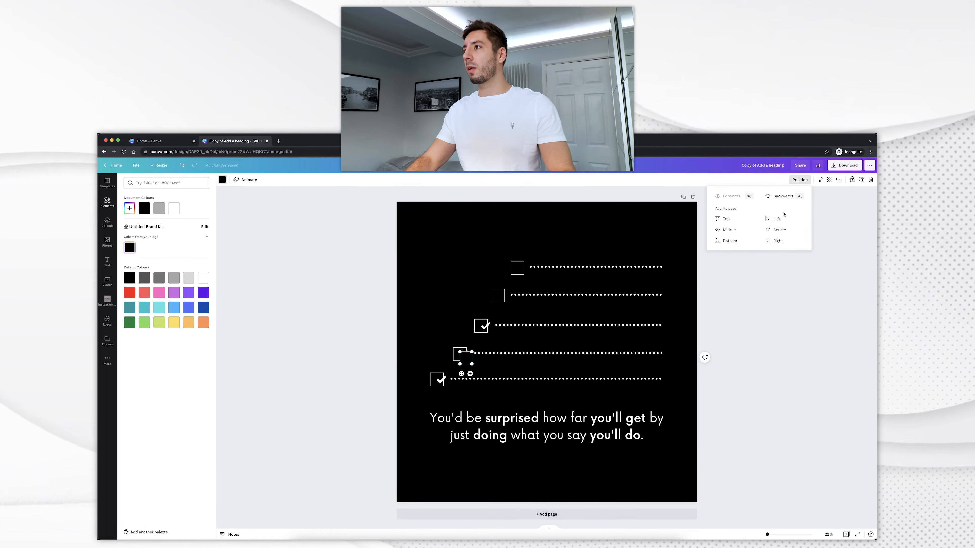
pyautogui.click(772, 198)
# Step: Adjust the black square behind the second-lowest row's tick so it masks the checkbox border around the tick
pyautogui.moveTo(767, 534); pyautogui.dragTo(773, 535)
pyautogui.hscroll(-2, 326, 384)
pyautogui.click(312, 359)
pyautogui.moveTo(310, 401); pyautogui.dragTo(314, 352)
pyautogui.click(327, 369)
pyautogui.click(731, 202)
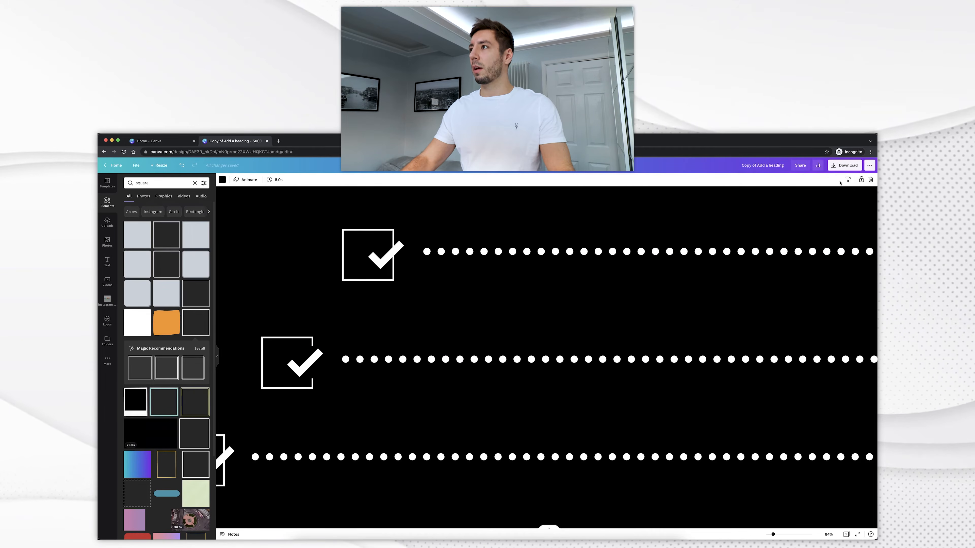
pyautogui.moveTo(773, 535); pyautogui.dragTo(767, 535)
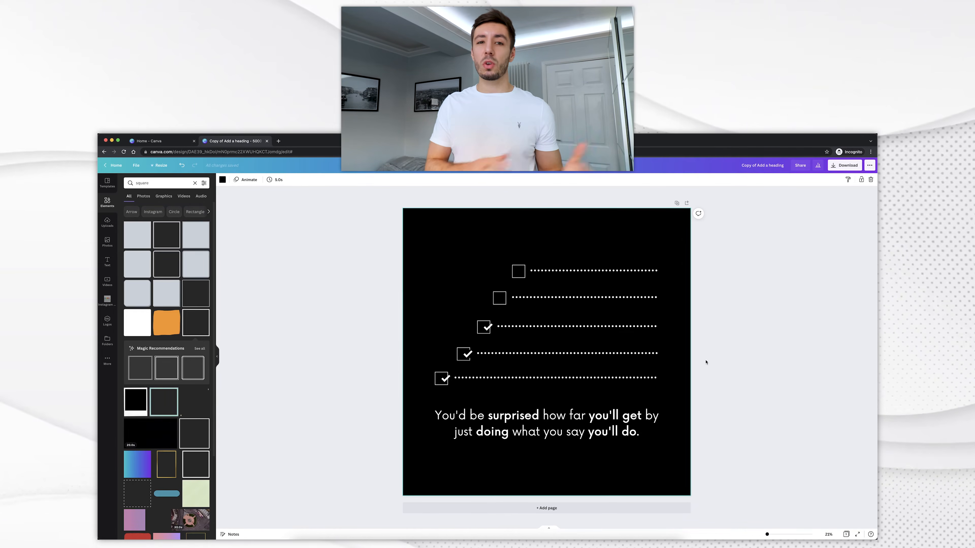
pyautogui.click(773, 275)
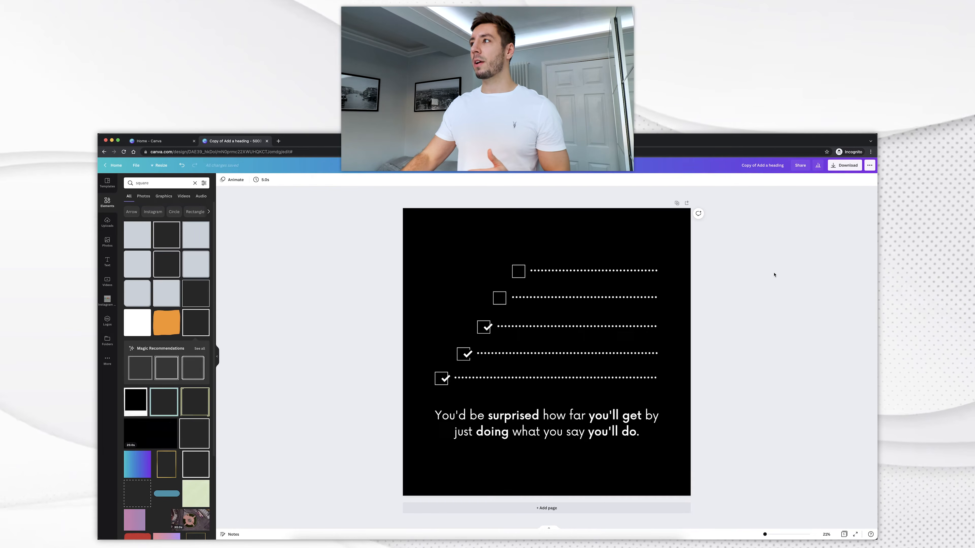
# Step: Open the PNG download settings and try raising the export size to 2
pyautogui.click(842, 165)
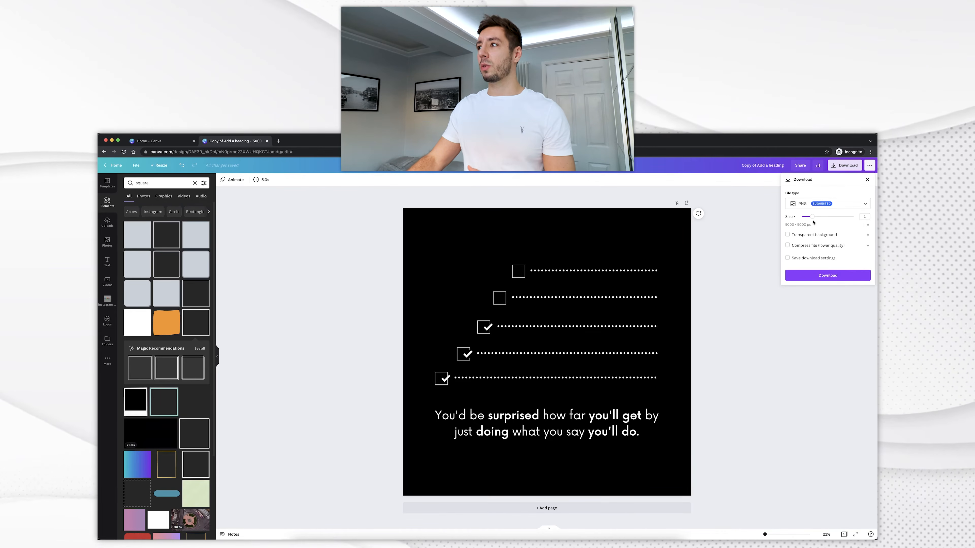
pyautogui.moveTo(813, 219); pyautogui.dragTo(833, 219)
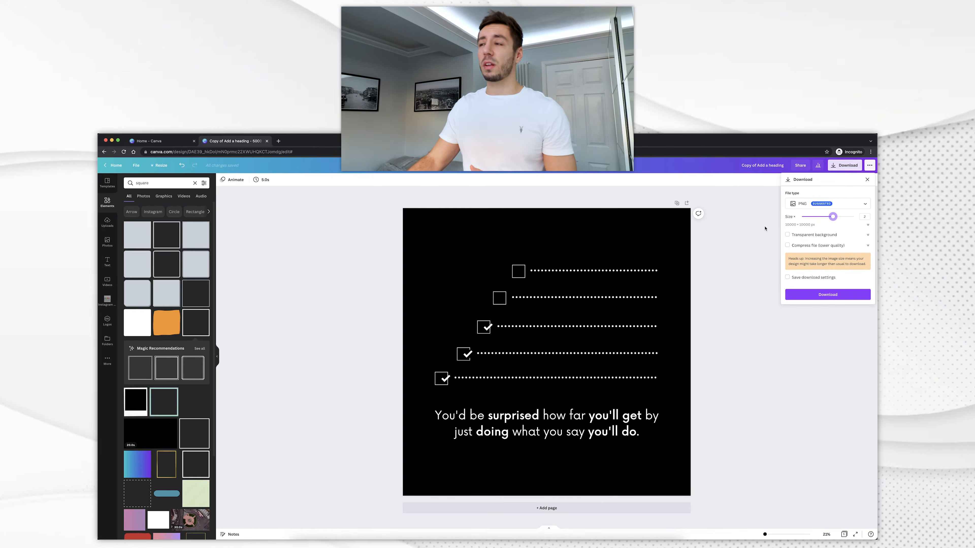
pyautogui.moveTo(833, 216); pyautogui.dragTo(815, 218)
pyautogui.click(758, 249)
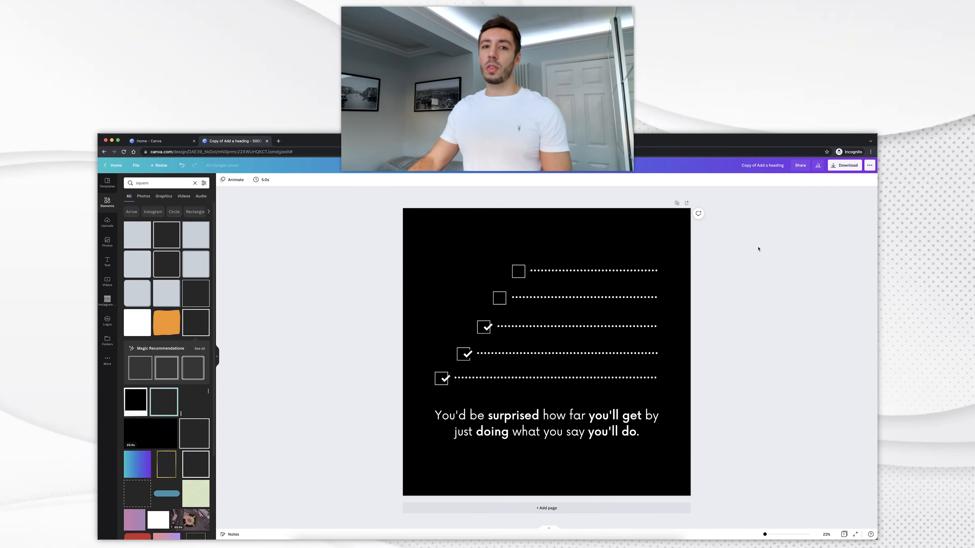
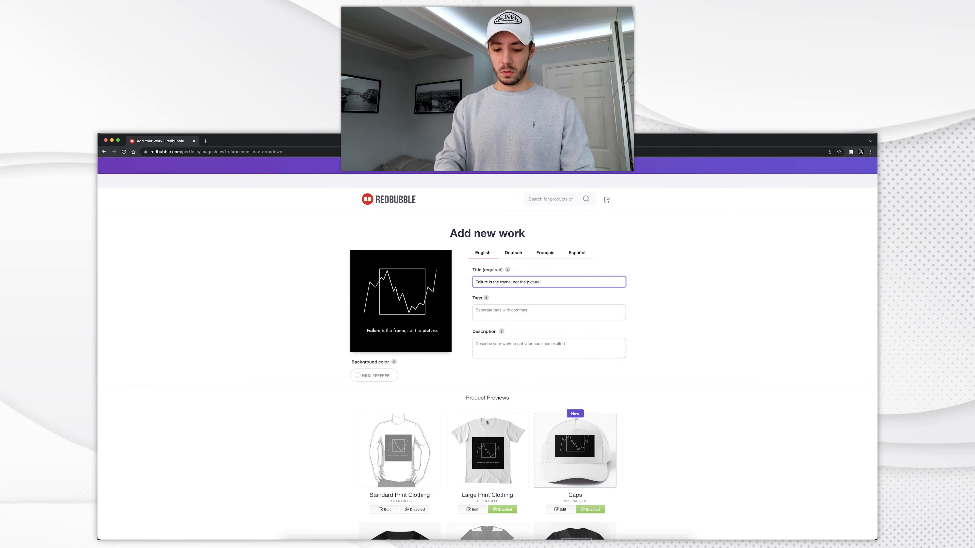
# Step: In Redbubble, enter the tags finance, failure, motivation, stock market, crash, entrepreneur, inspiration, frame, picture, chart, graph, graphic, design, money, hustle
pyautogui.click(572, 294)
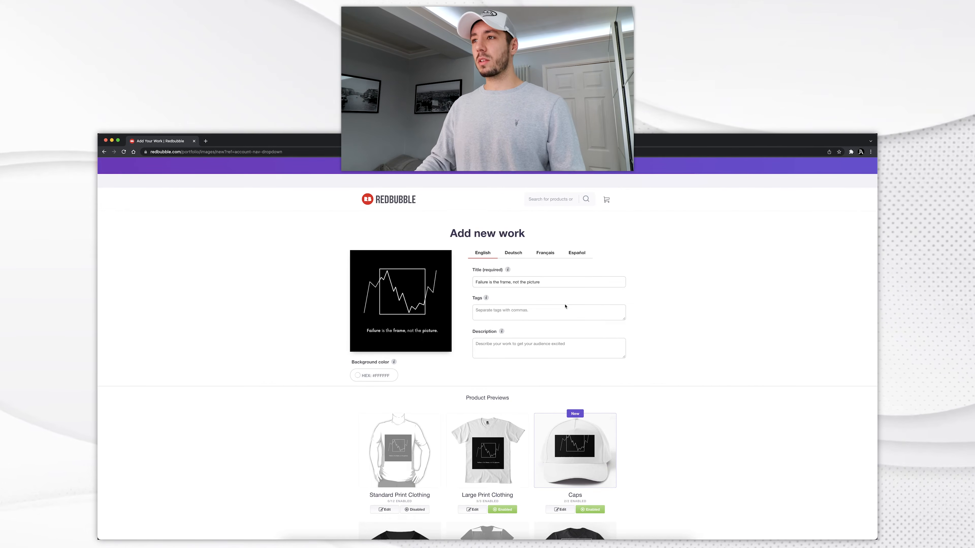
pyautogui.click(560, 310)
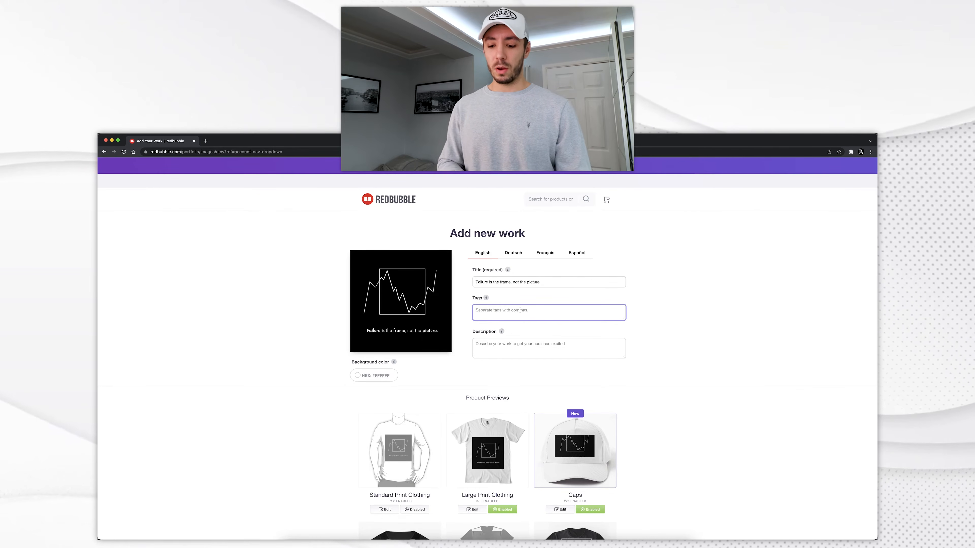
pyautogui.write('finance, failure, motivation, stock market, crash, entrepreneur, inspiration, frame, picture, chart, graph, graphic, design, money, hustle,')
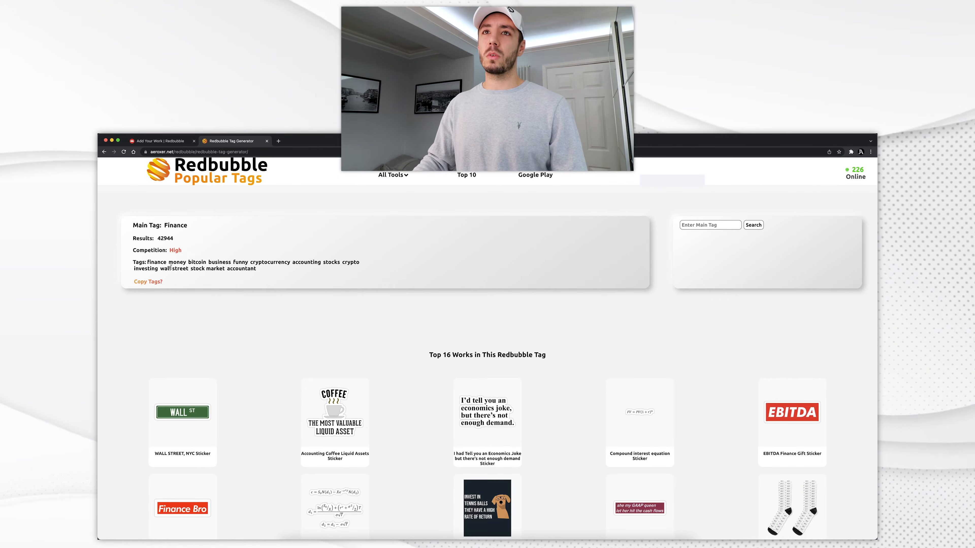
# Step: Copy the suggested finance tags from the Redbubble Tag Generator and paste them into the new work's tags
pyautogui.moveTo(148, 262); pyautogui.dragTo(267, 274)
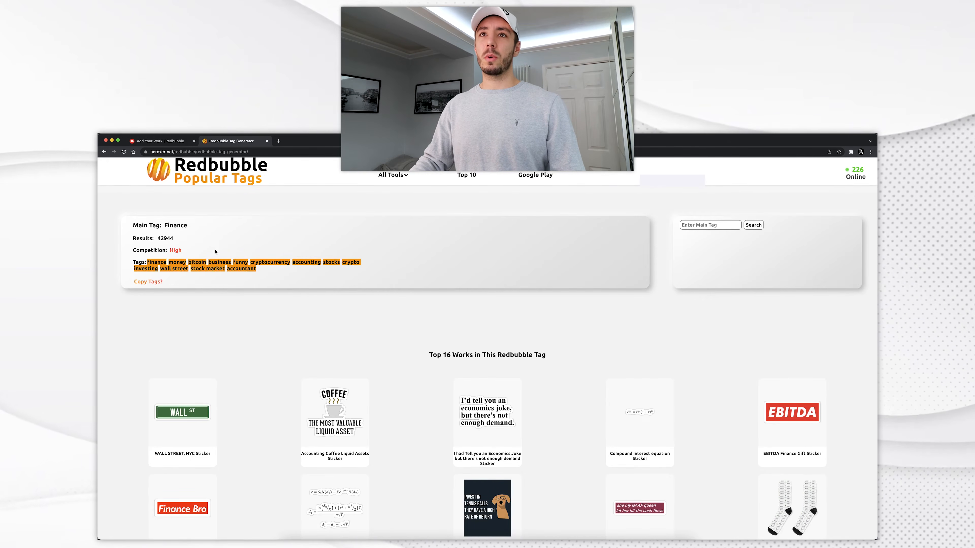
pyautogui.click(169, 142)
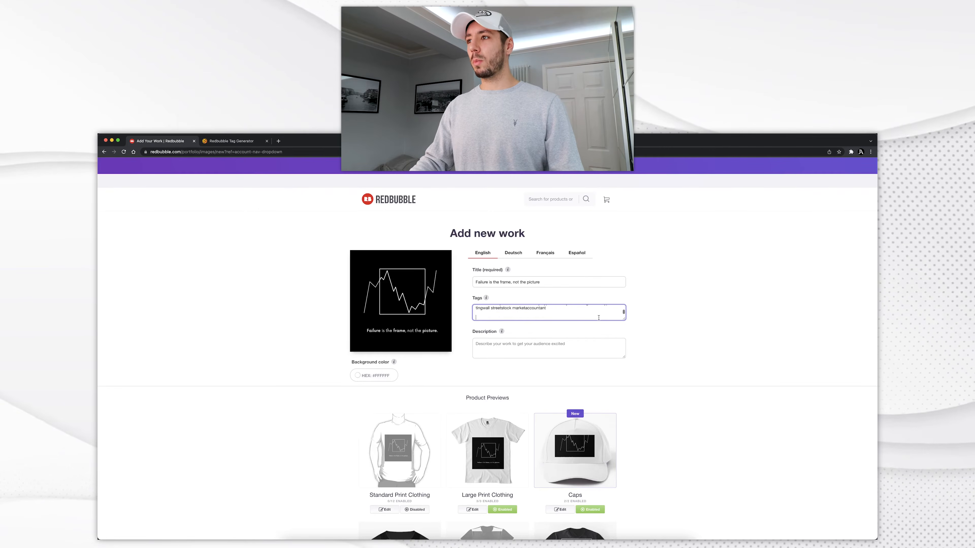
pyautogui.press('cmd+v')
pyautogui.scroll(1, 574, 315)
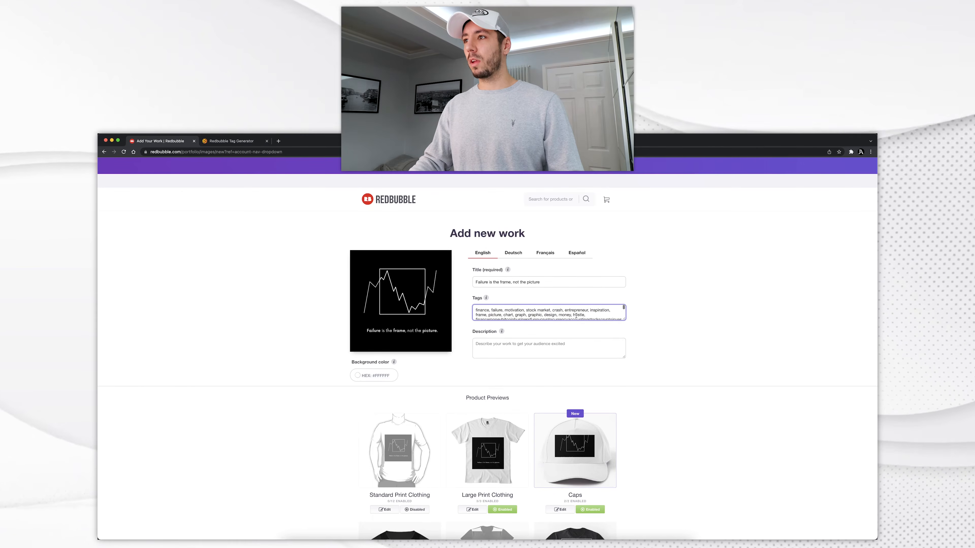
pyautogui.scroll(-1, 531, 315)
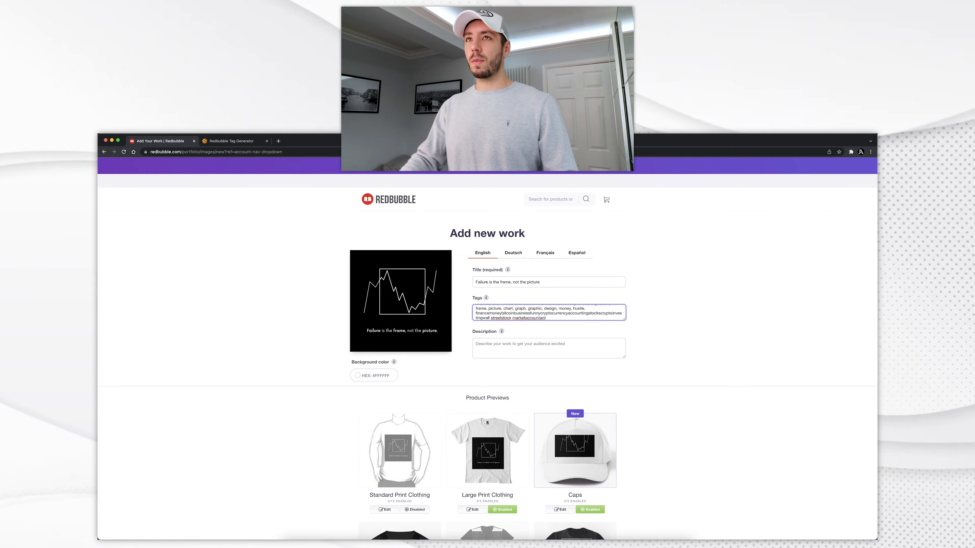
# Step: Separate the pasted finance tags with commas as bitcoin, business, funny, crypto currency, accounting, stocks, crypto investing, wall street, checking them against the tag generator
pyautogui.click(231, 140)
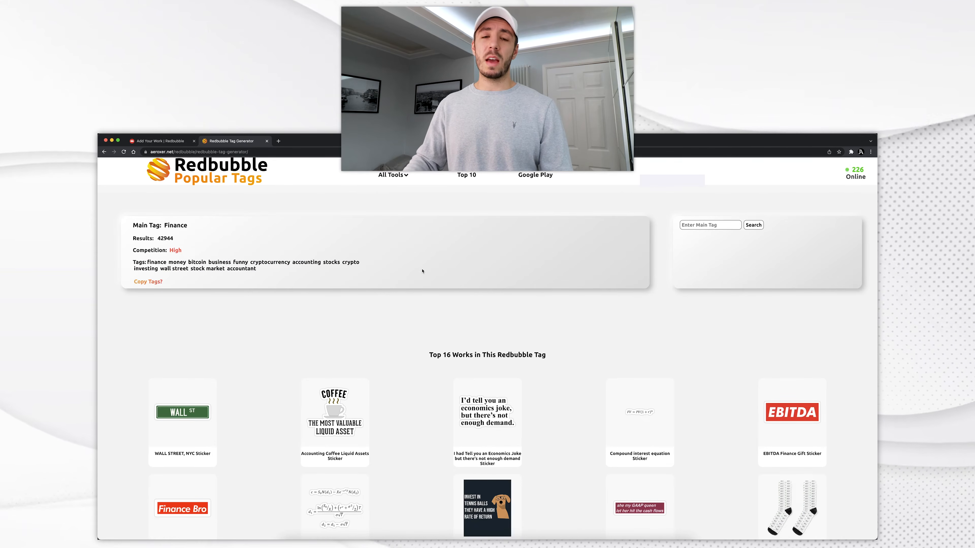
pyautogui.click(157, 140)
pyautogui.click(619, 317)
pyautogui.scroll(-2, 619, 318)
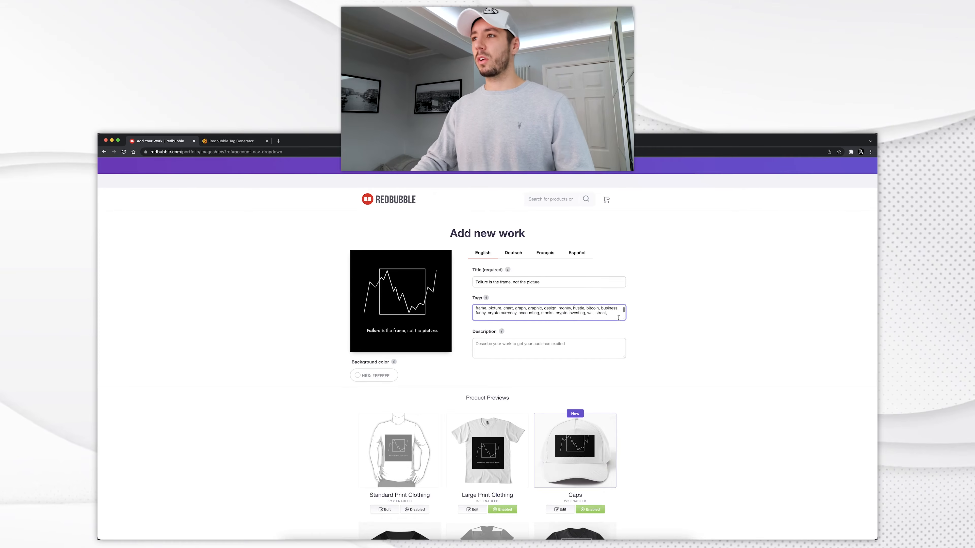
pyautogui.scroll(2, 615, 318)
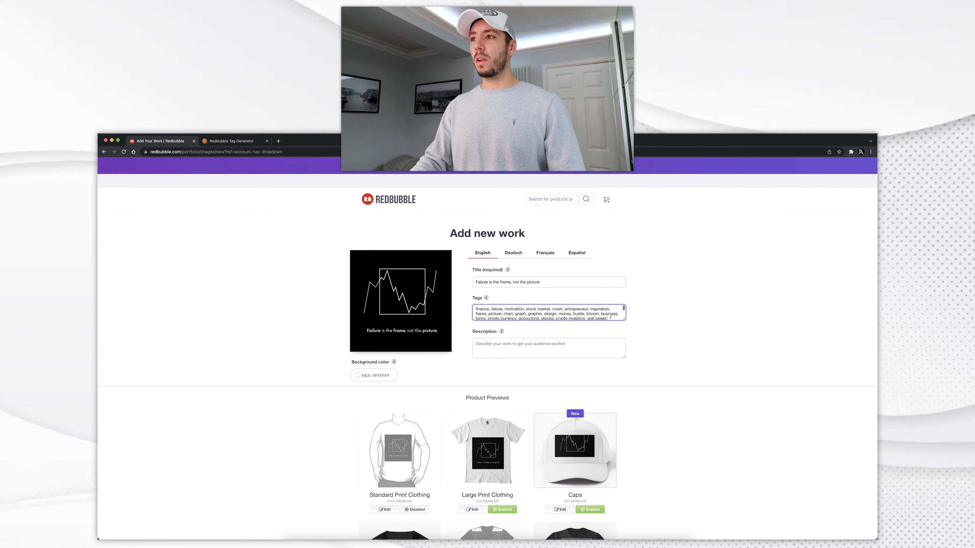
pyautogui.scroll(-2, 608, 317)
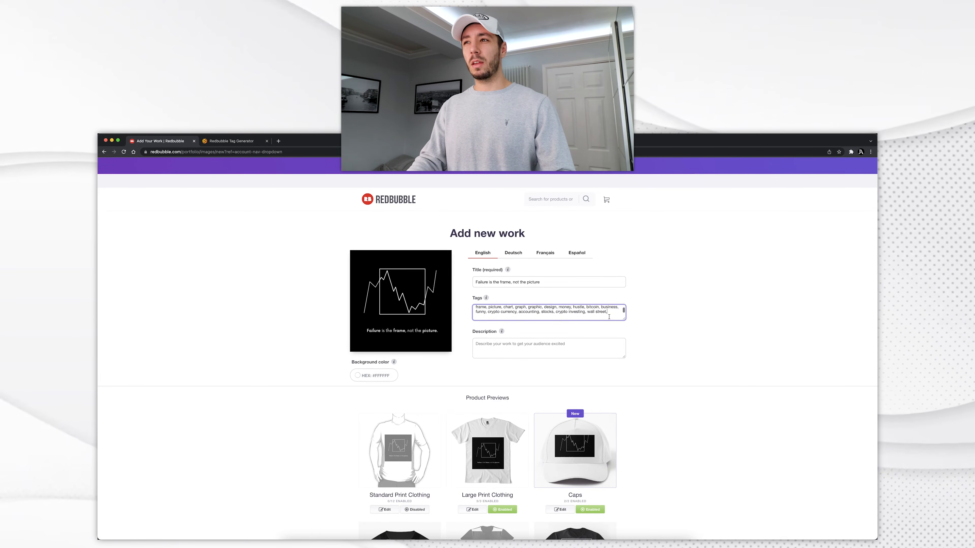
pyautogui.scroll(2, 608, 317)
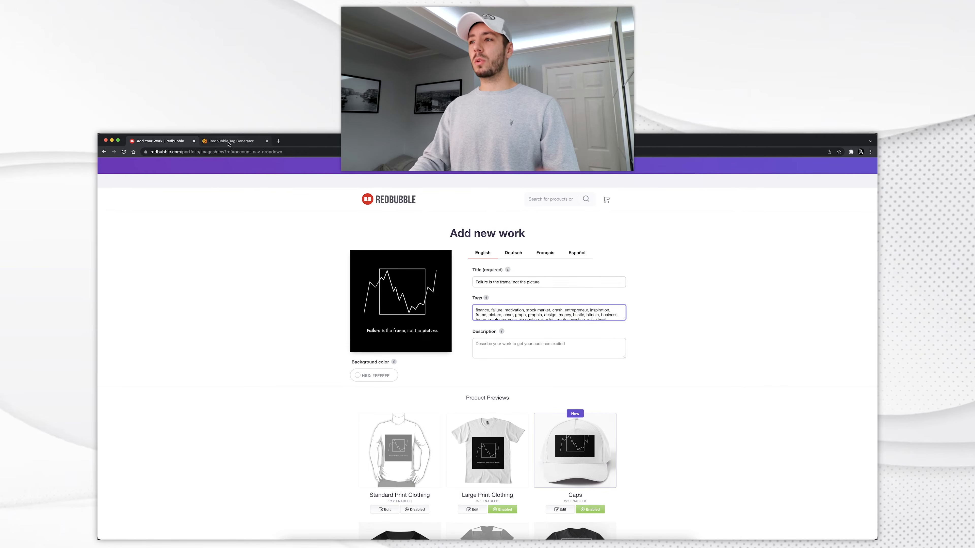
pyautogui.click(228, 143)
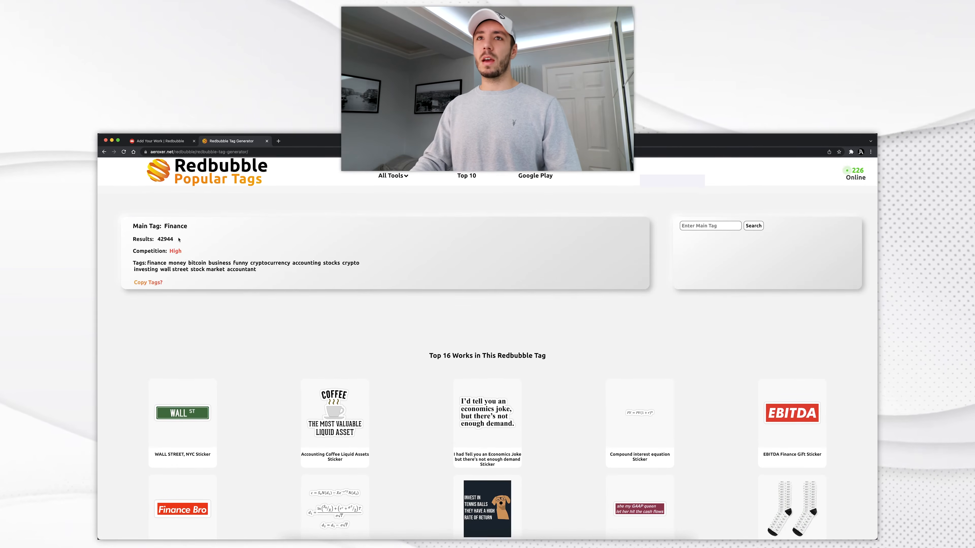
pyautogui.click(160, 141)
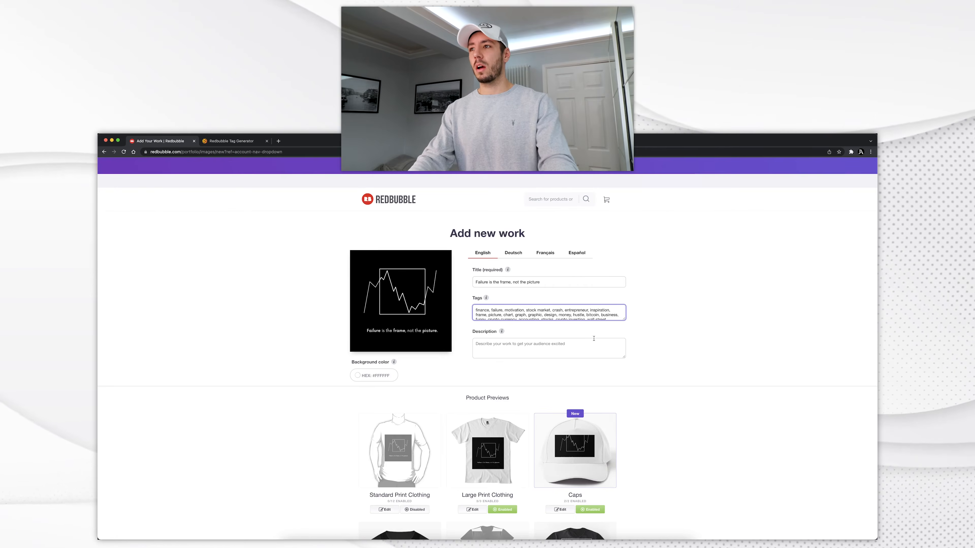
pyautogui.scroll(-1, 604, 315)
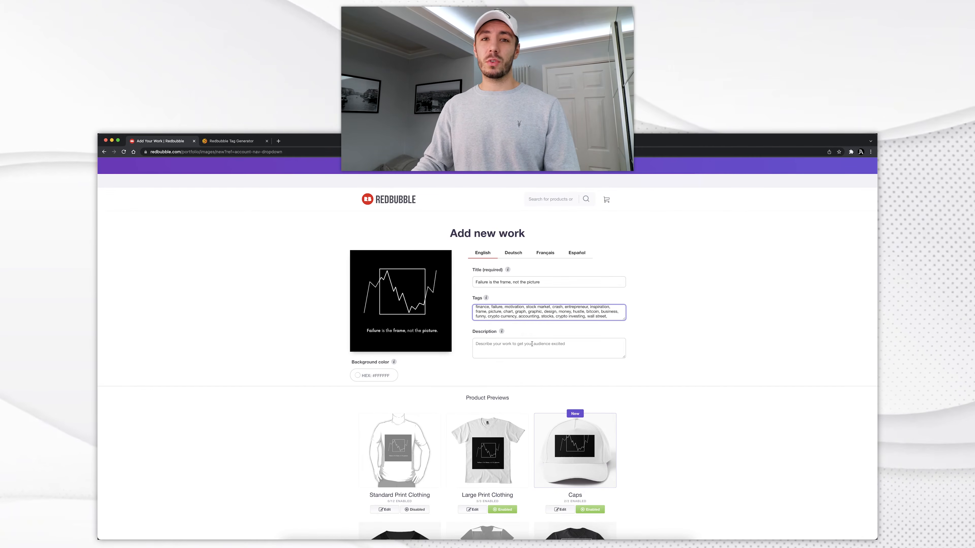
# Step: Copy the work's title into the description and follow it with "by" and the artist's full name
pyautogui.click(566, 278)
pyautogui.press('super+a')
pyautogui.press('super+c')
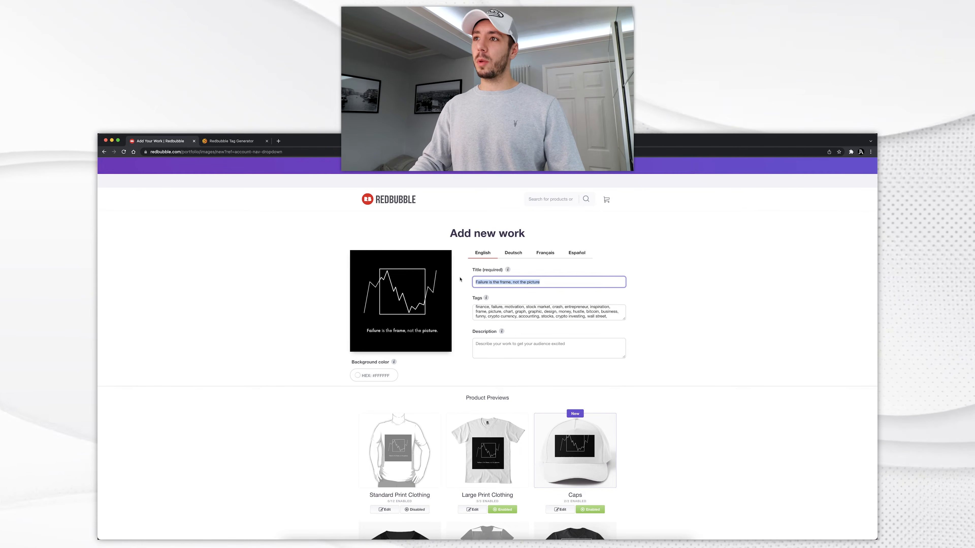
pyautogui.click(514, 344)
pyautogui.press('super+v')
pyautogui.write('b')
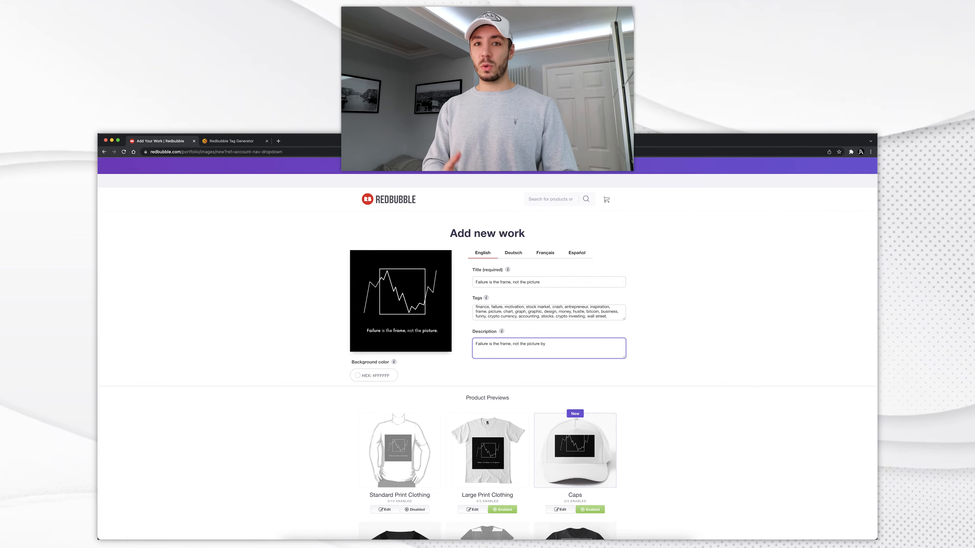
pyautogui.write('y Jul')
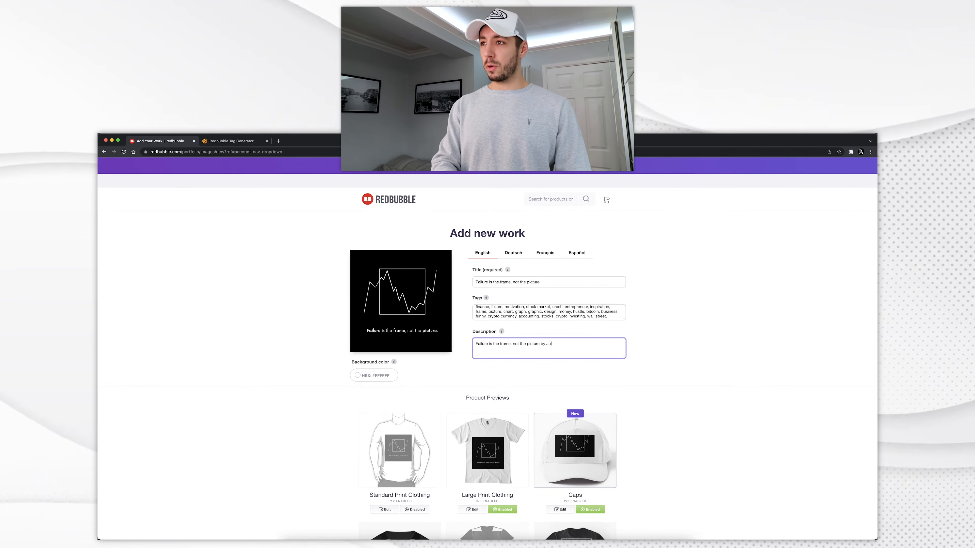
pyautogui.write('ian Adams.')
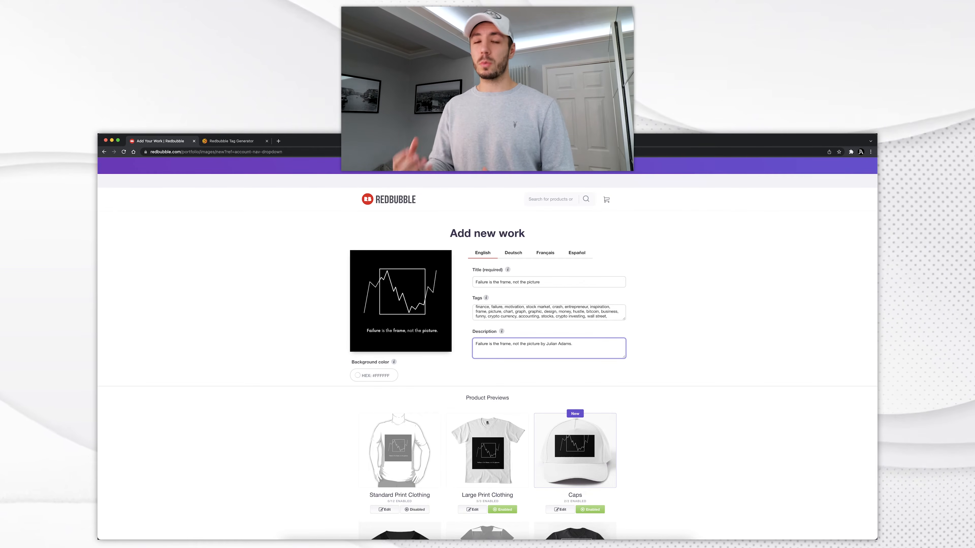
pyautogui.click(638, 344)
# Step: Set the default color of the Large Print Clothing product to black and close its design editor
pyautogui.scroll(-5, 659, 353)
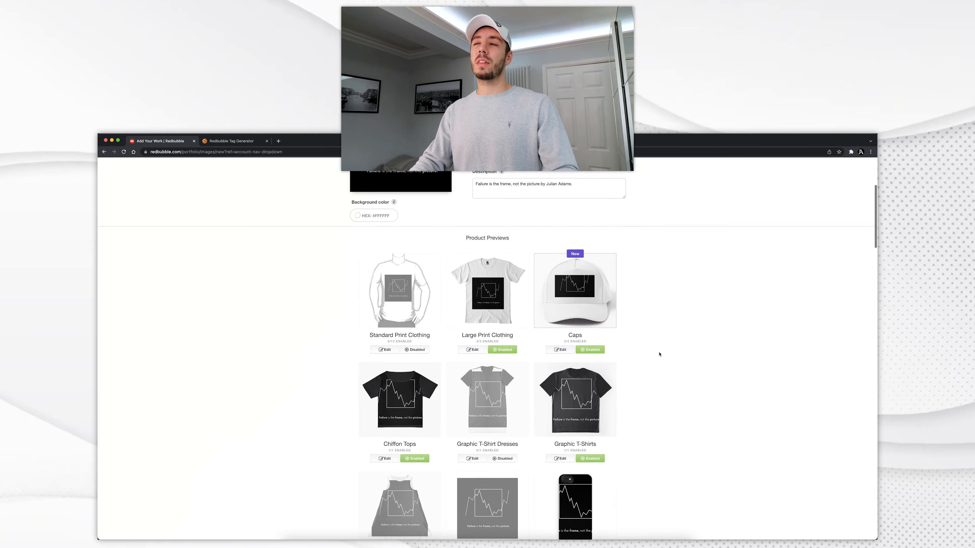
pyautogui.scroll(-2, 660, 354)
pyautogui.scroll(-2, 659, 355)
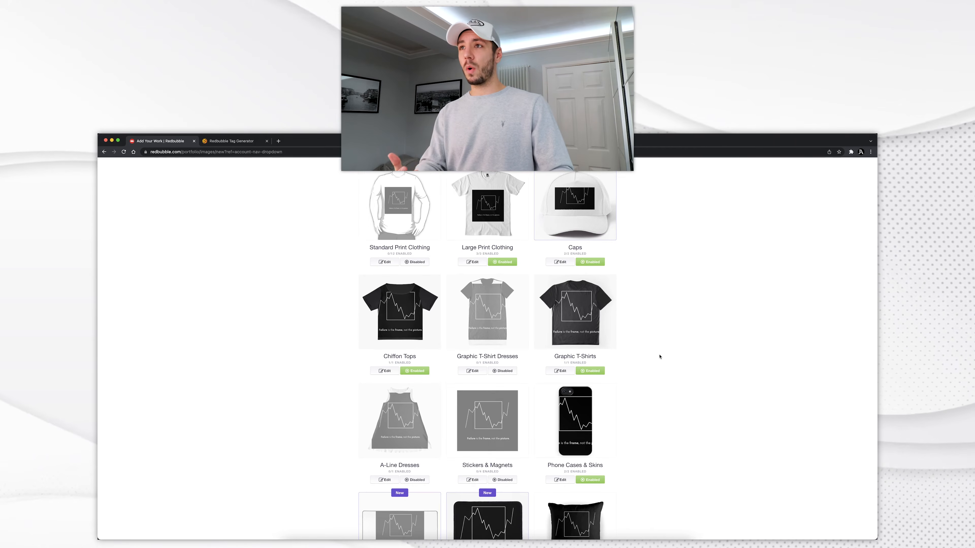
pyautogui.scroll(1, 659, 357)
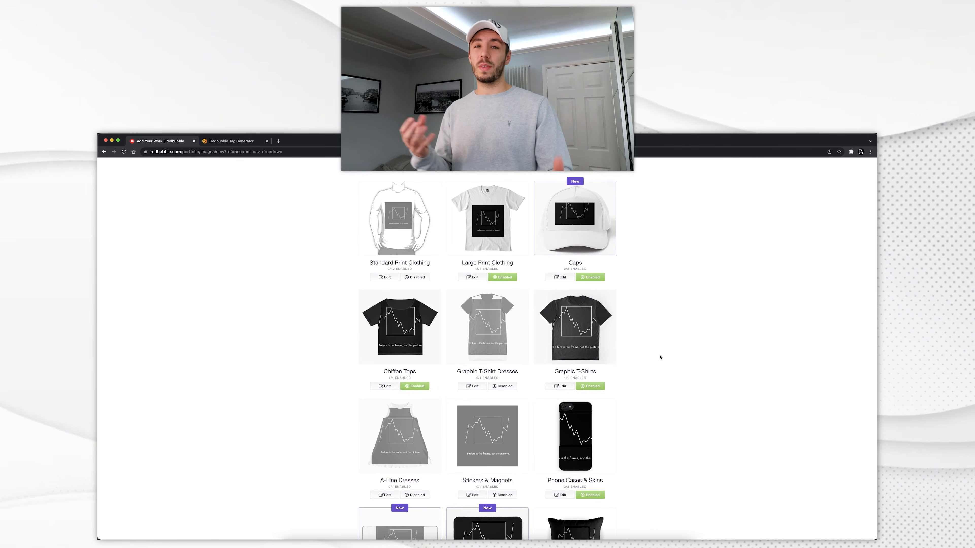
pyautogui.scroll(2, 659, 357)
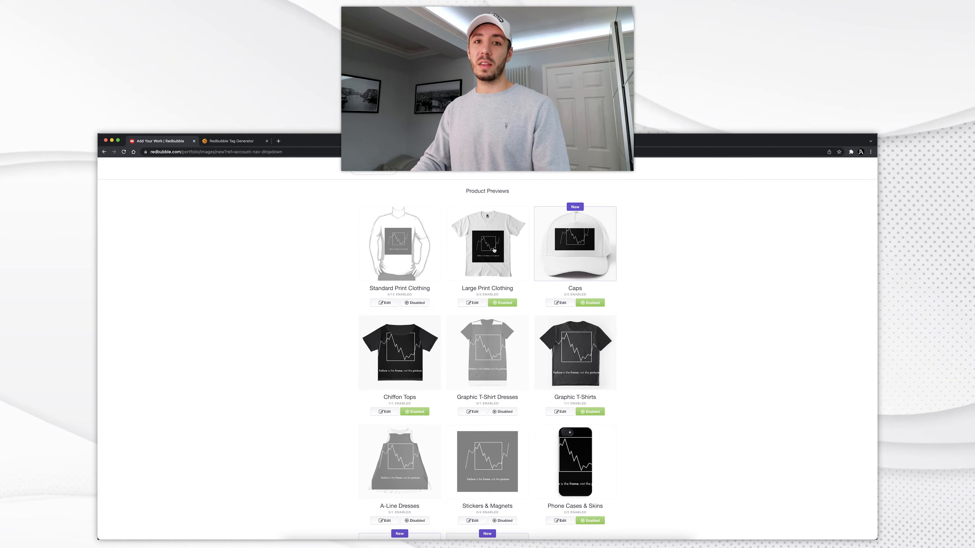
pyautogui.click(477, 307)
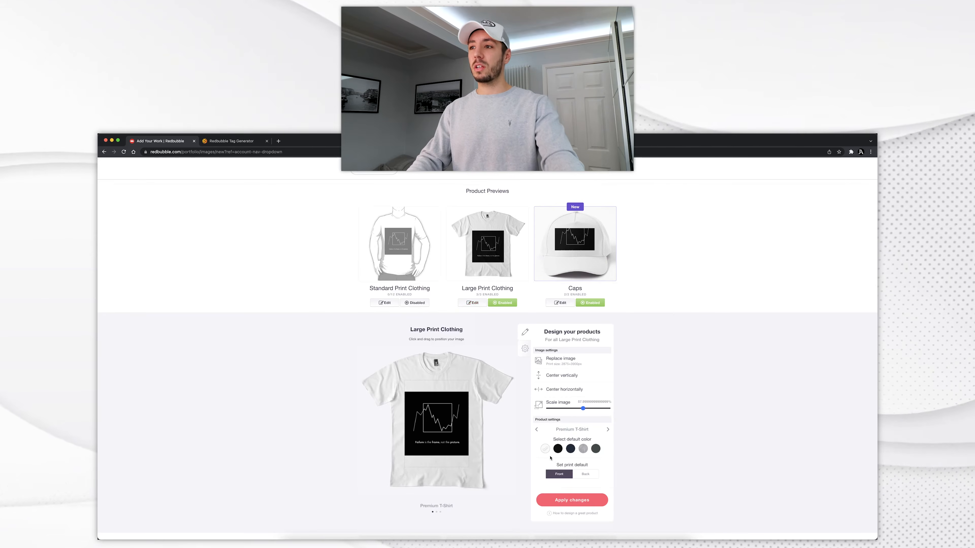
pyautogui.click(558, 449)
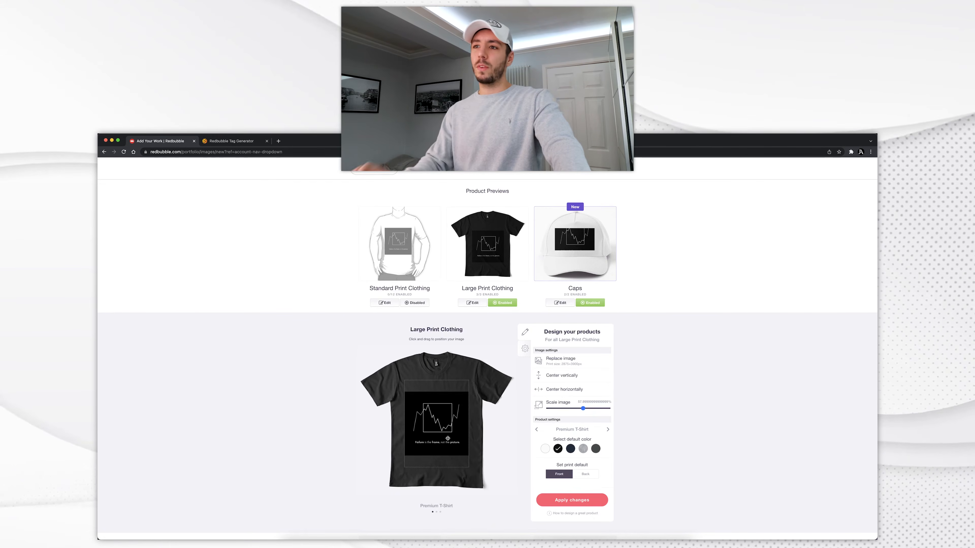
pyautogui.click(476, 303)
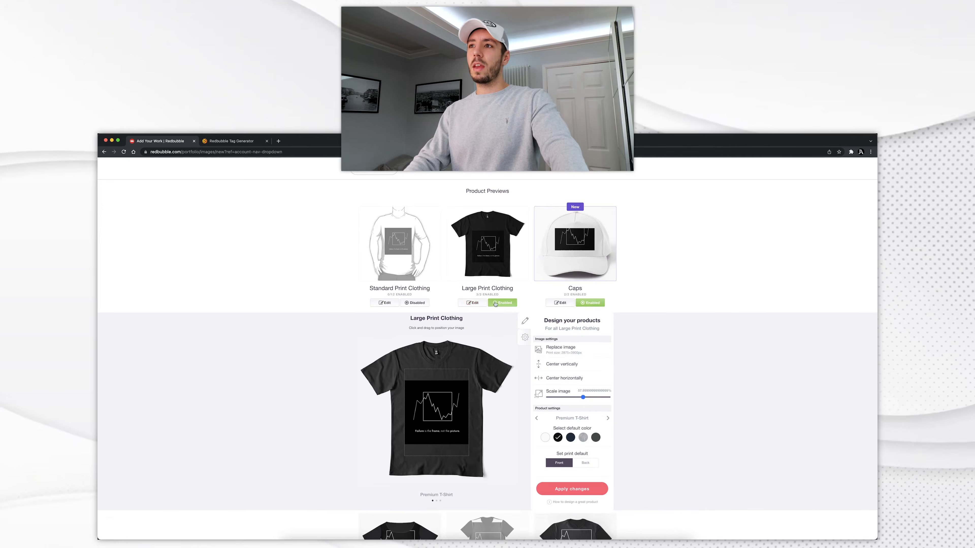
# Step: Disable the Large Print Clothing, Caps and Hardcover Journals products for this work
pyautogui.click(500, 303)
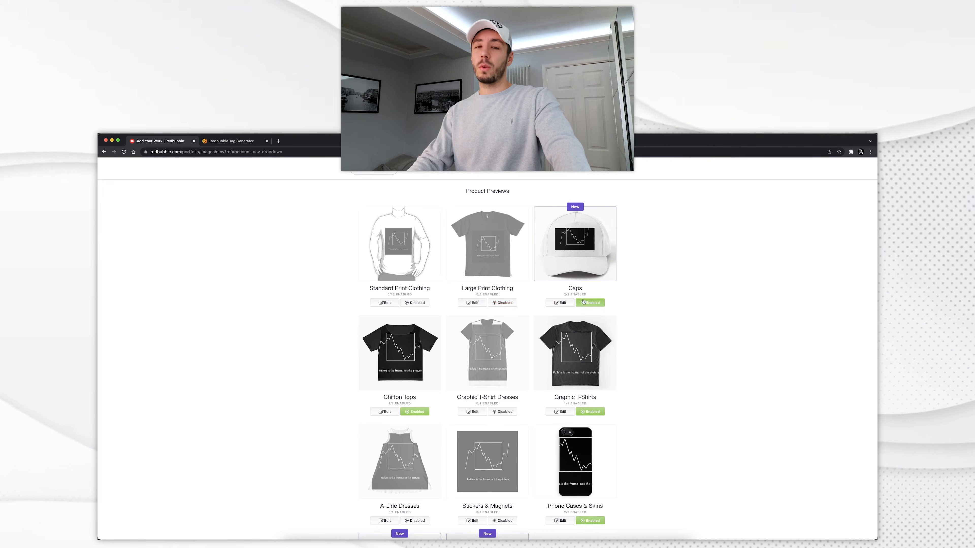
pyautogui.click(591, 303)
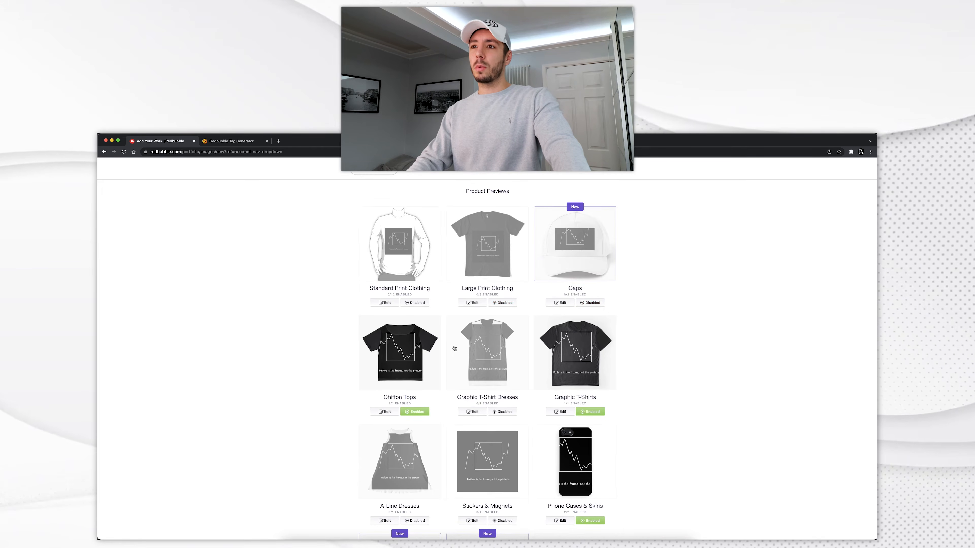
pyautogui.scroll(-3, 449, 348)
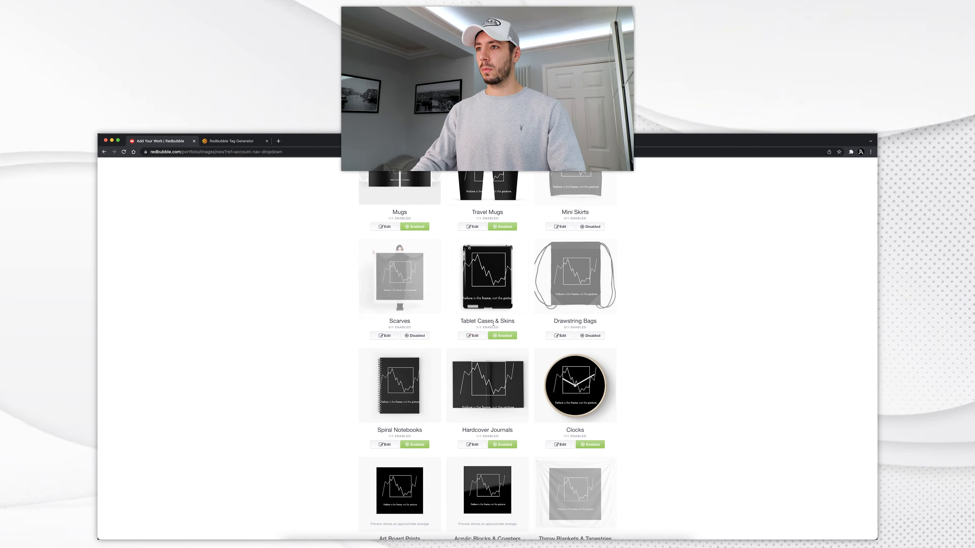
pyautogui.click(495, 364)
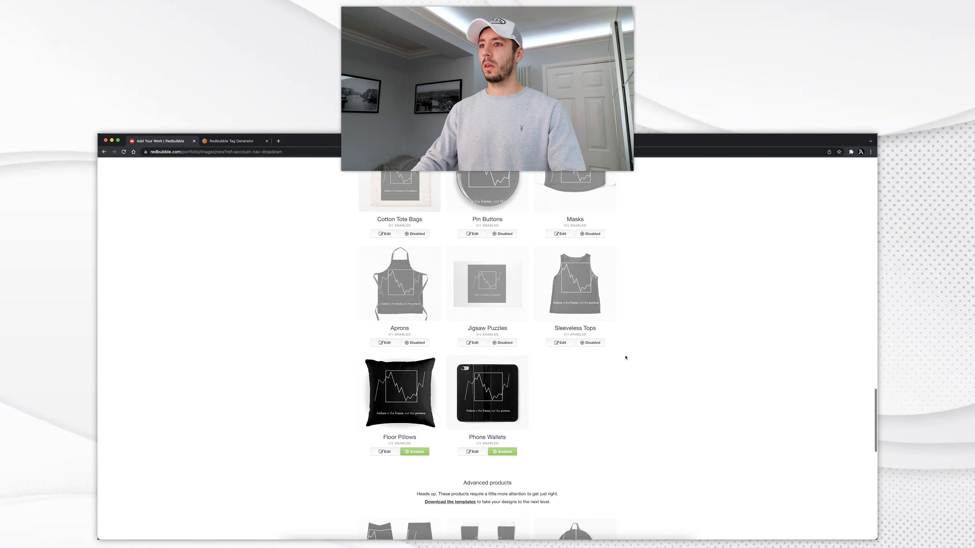
# Step: Review the design placement and enabled state across the product previews, from Phone Wallets back up to Phone Cases & Skins
pyautogui.scroll(-1, 625, 357)
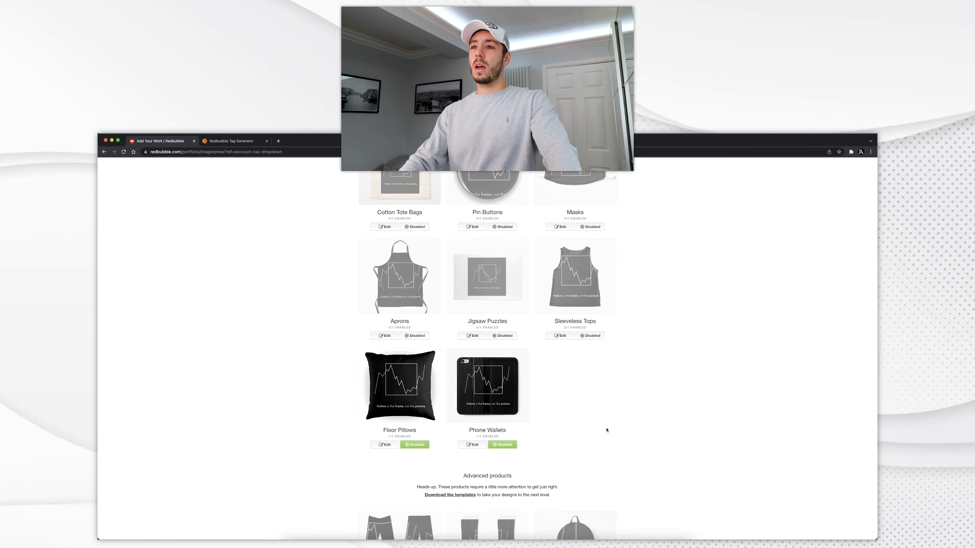
pyautogui.scroll(5, 622, 420)
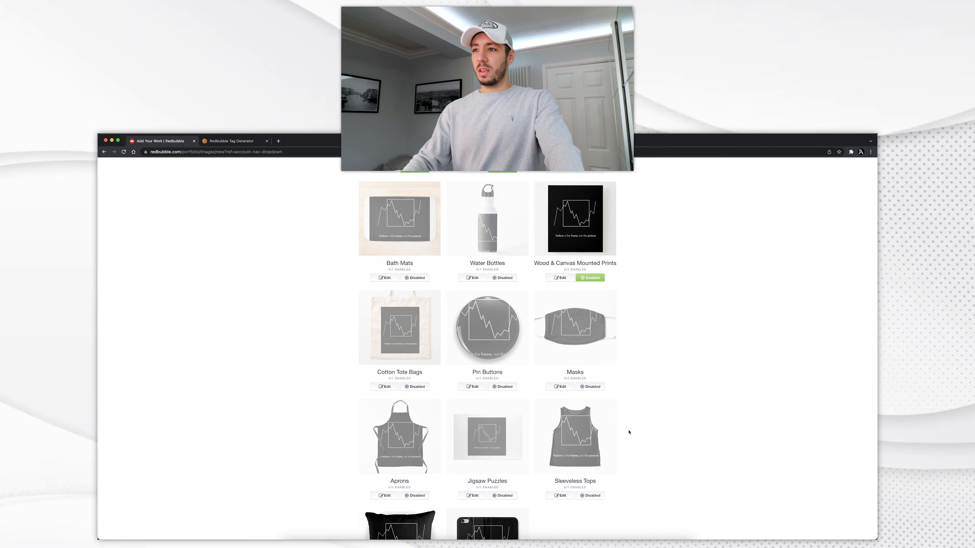
pyautogui.scroll(3, 648, 415)
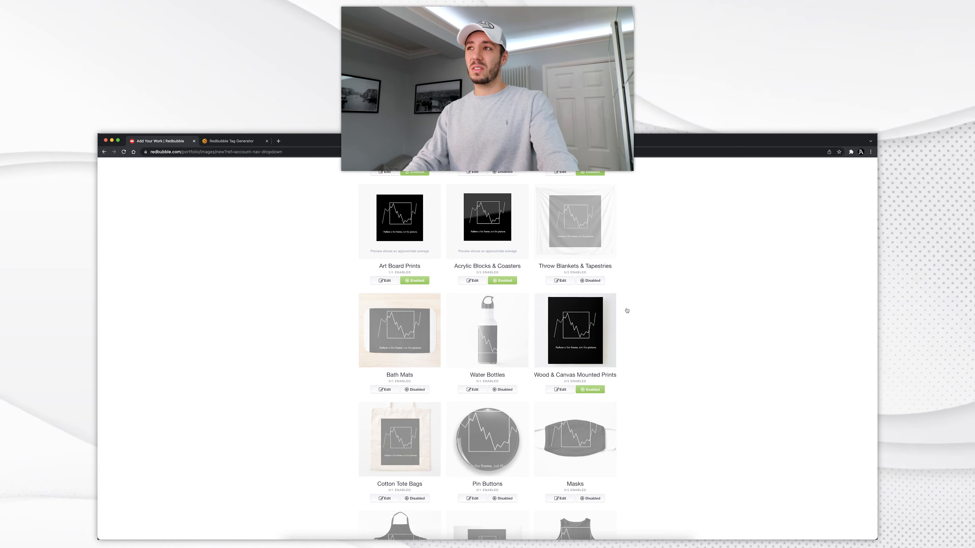
pyautogui.scroll(4, 627, 310)
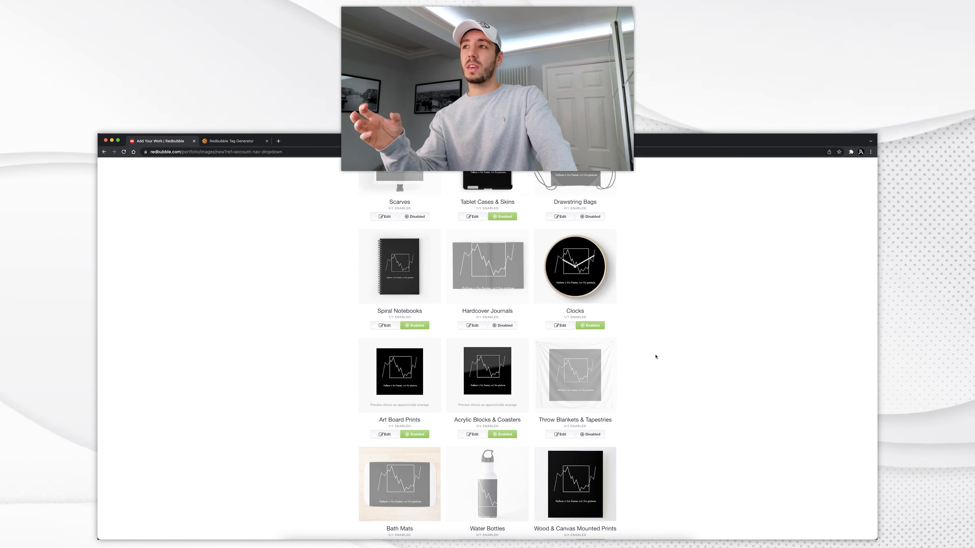
pyautogui.scroll(4, 654, 358)
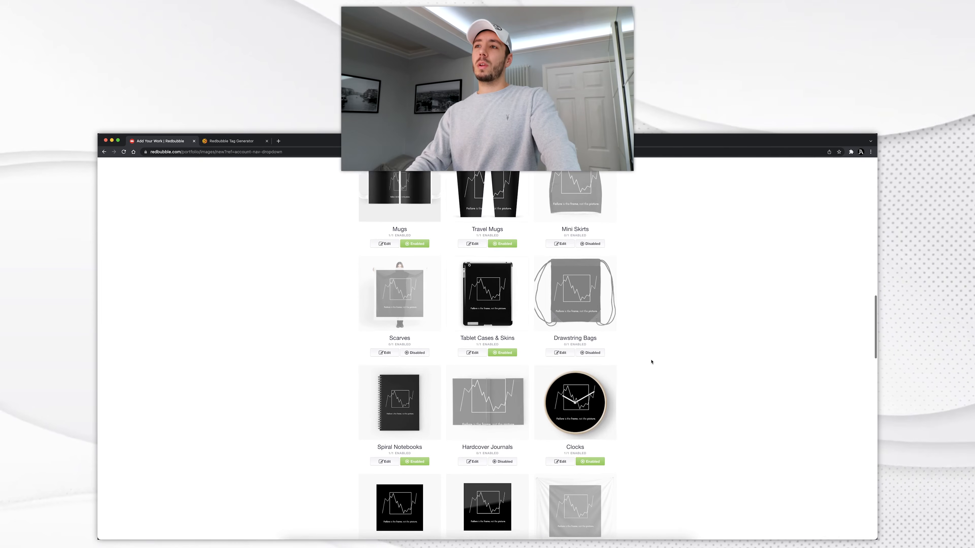
pyautogui.scroll(1, 649, 367)
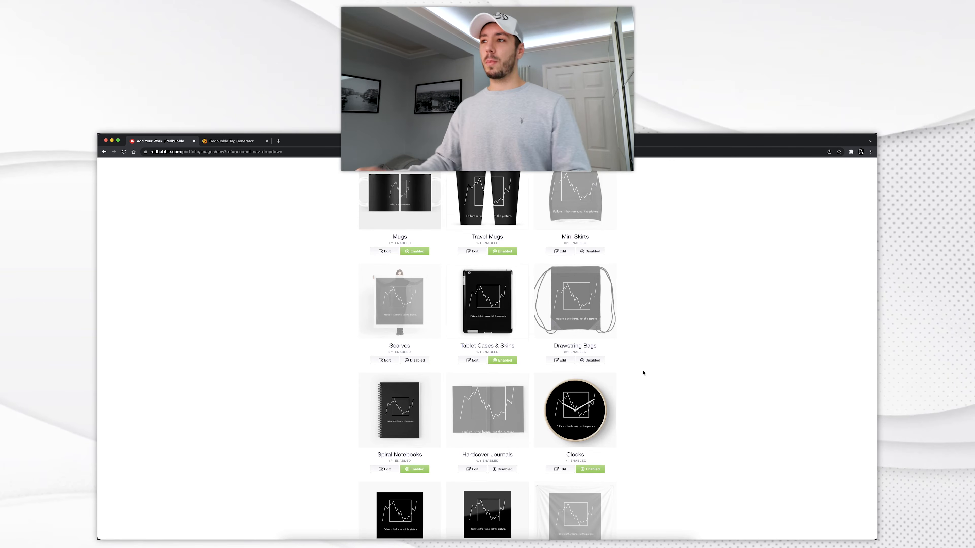
pyautogui.scroll(-1, 645, 378)
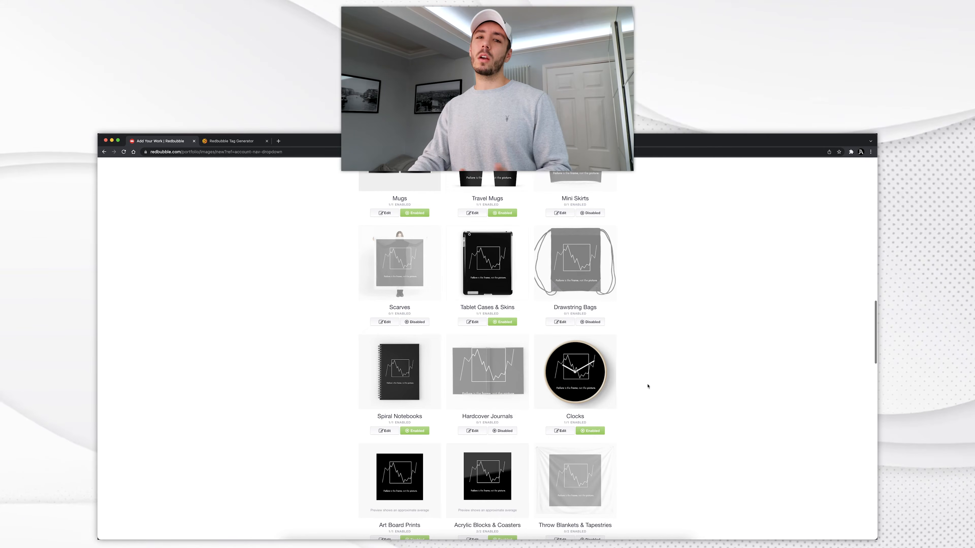
pyautogui.scroll(-2, 649, 386)
pyautogui.scroll(-2, 647, 390)
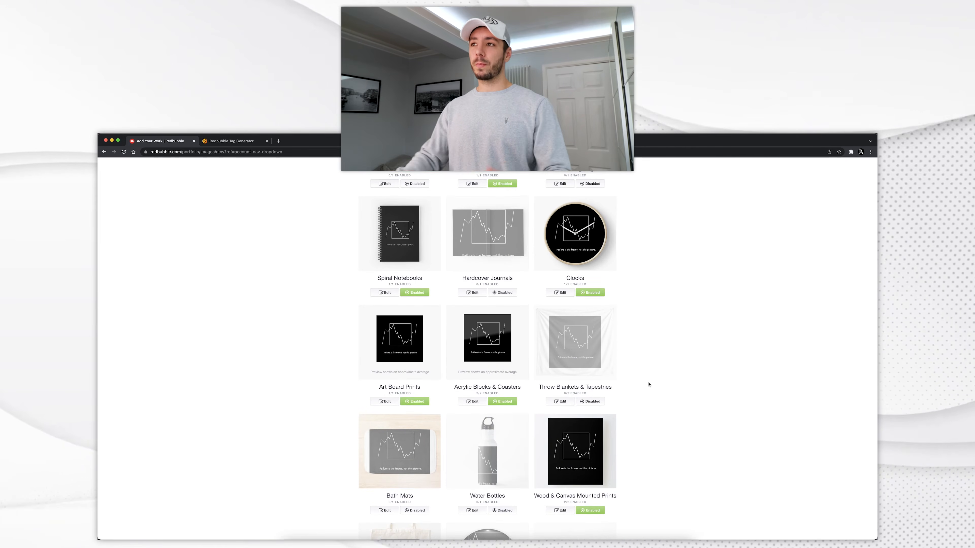
pyautogui.scroll(-2, 643, 381)
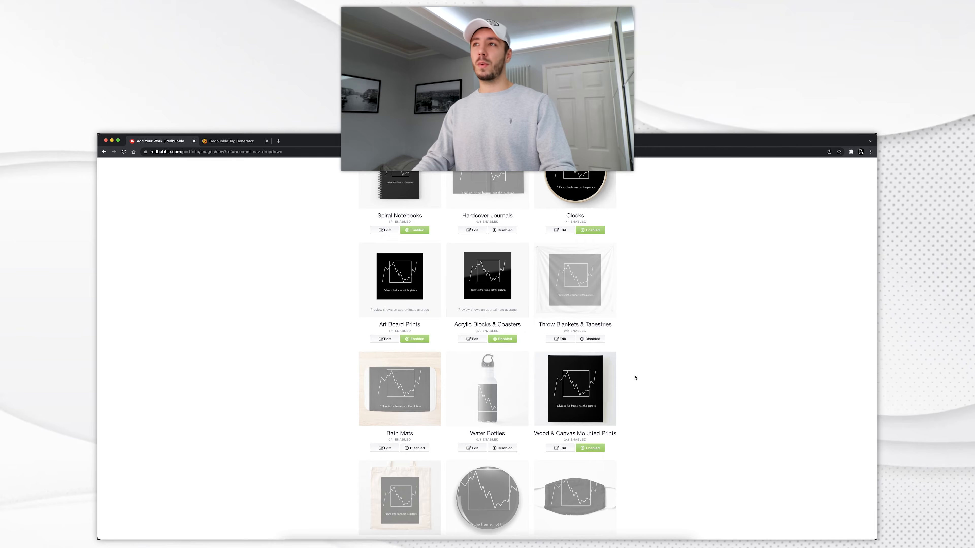
pyautogui.scroll(3, 635, 377)
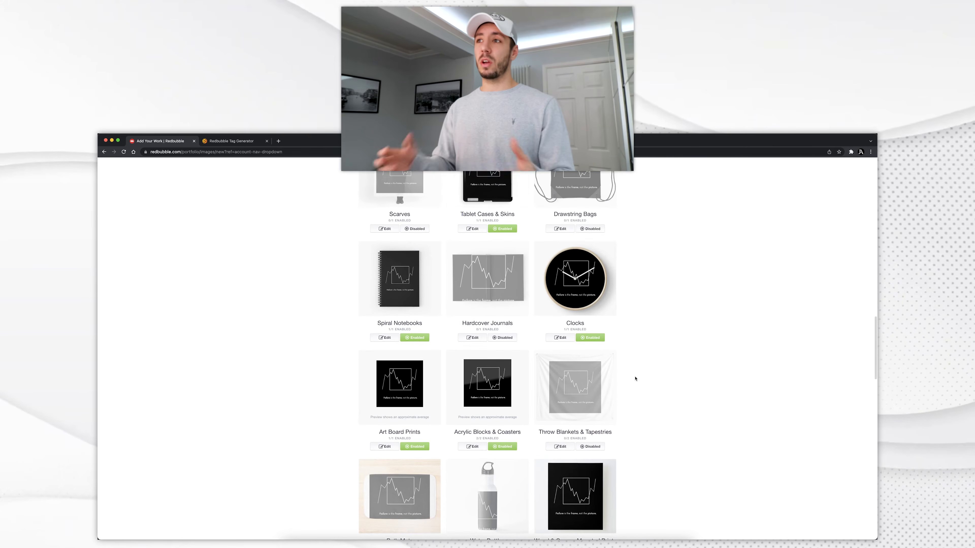
pyautogui.scroll(8, 635, 378)
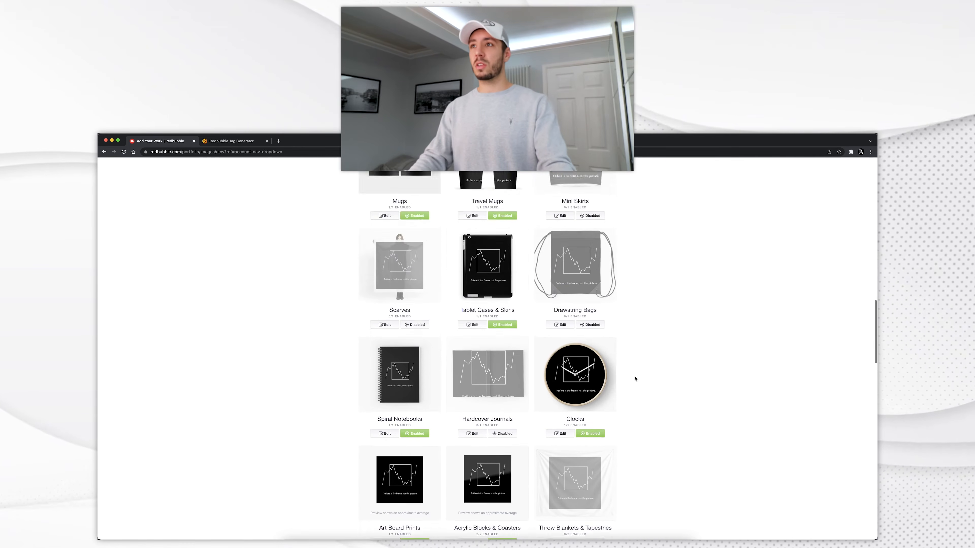
pyautogui.scroll(7, 635, 379)
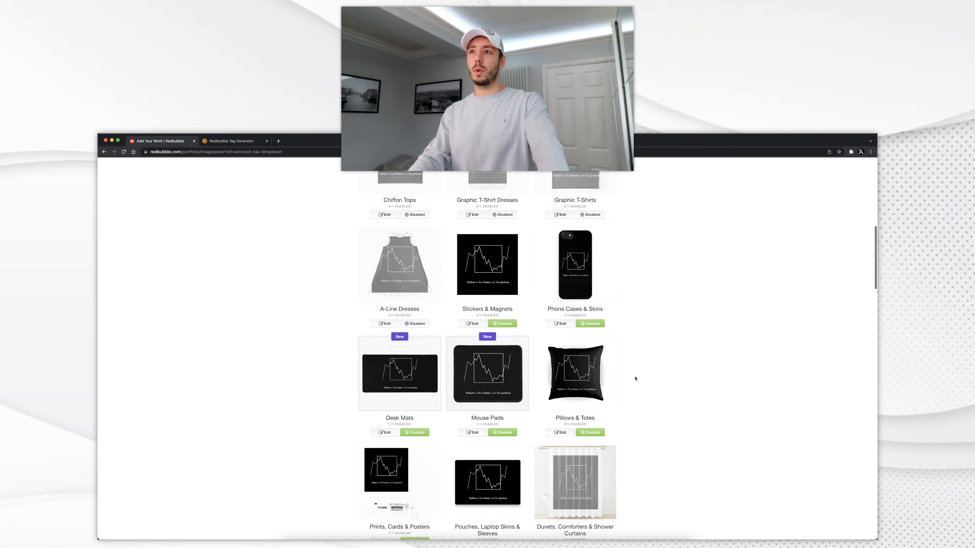
# Step: Check the remaining product previews and set the work's media to Design & Illustration and Digital Art
pyautogui.scroll(-3, 635, 379)
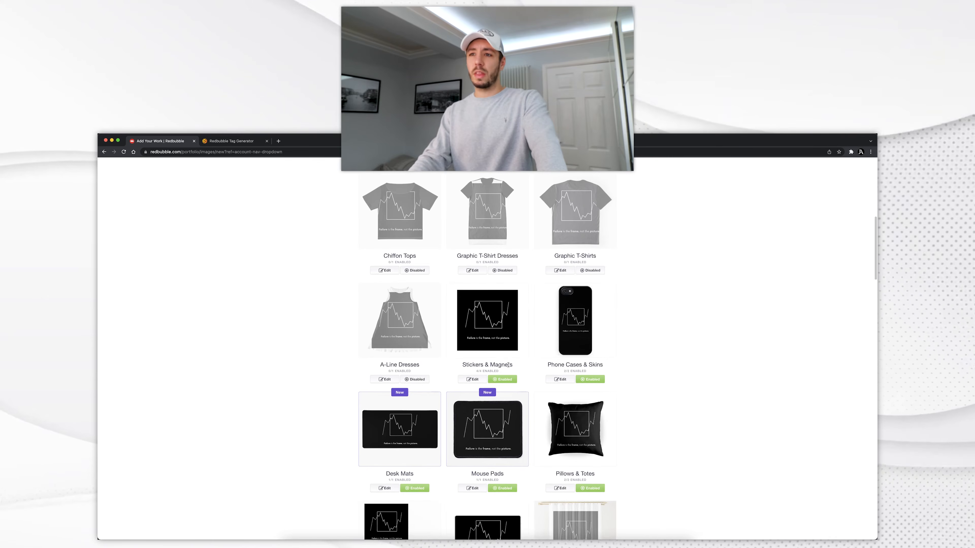
pyautogui.scroll(-4, 509, 365)
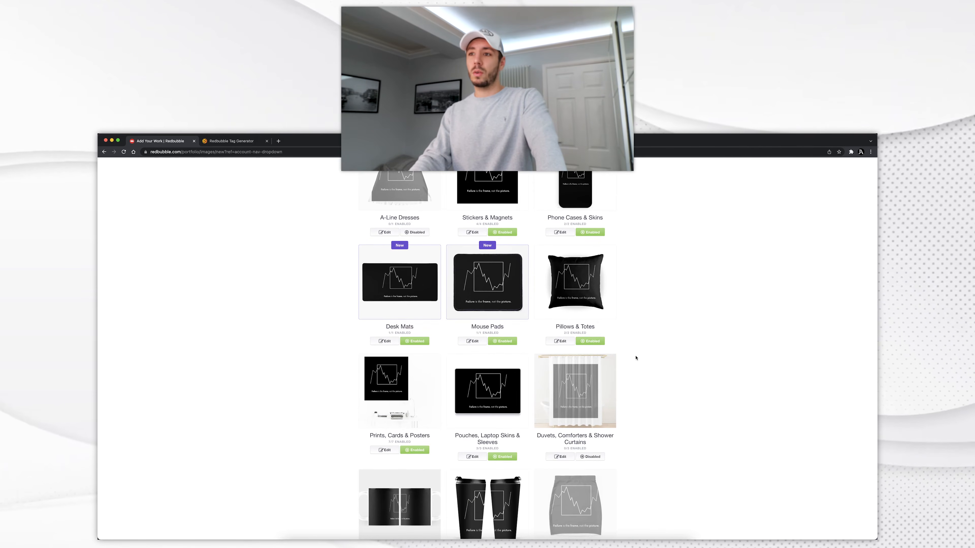
pyautogui.scroll(-15, 670, 359)
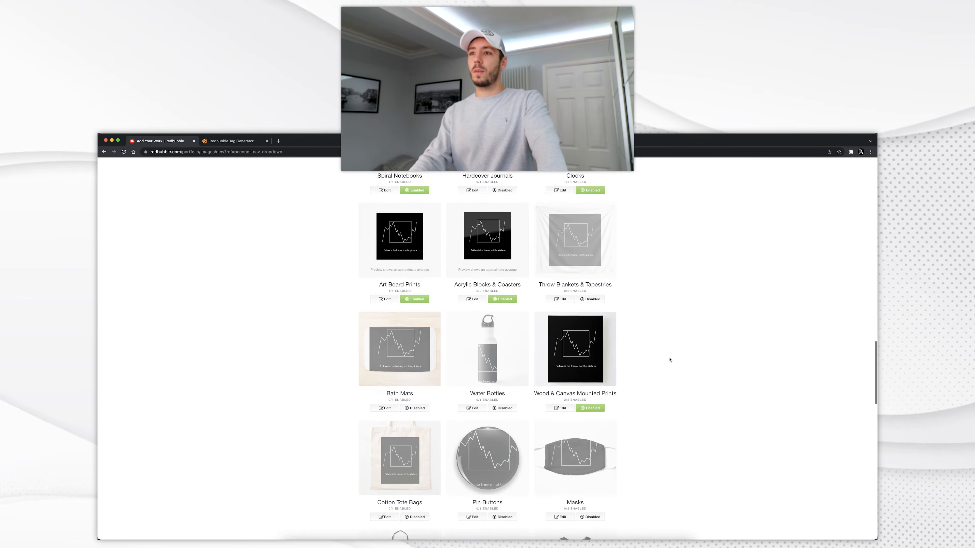
pyautogui.scroll(-10, 669, 360)
pyautogui.scroll(-7, 662, 371)
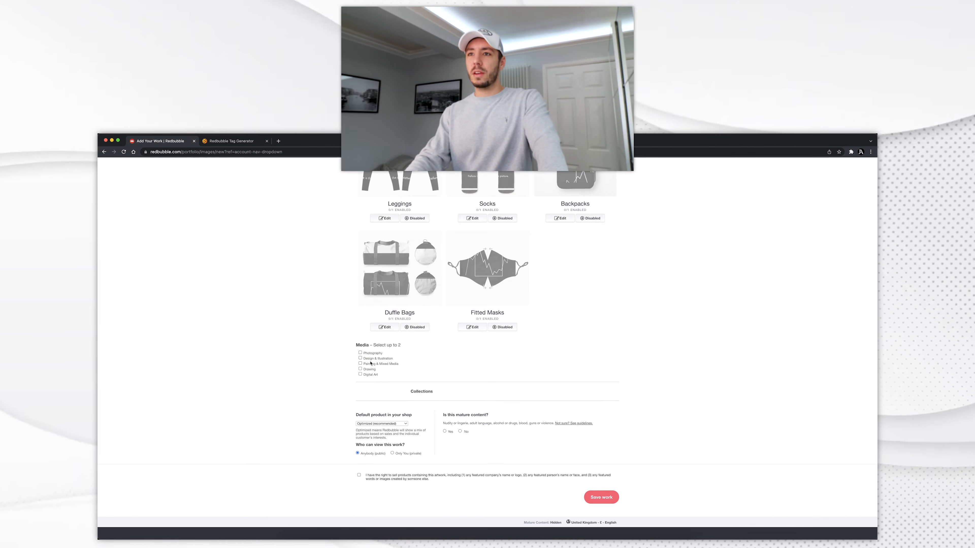
pyautogui.click(369, 376)
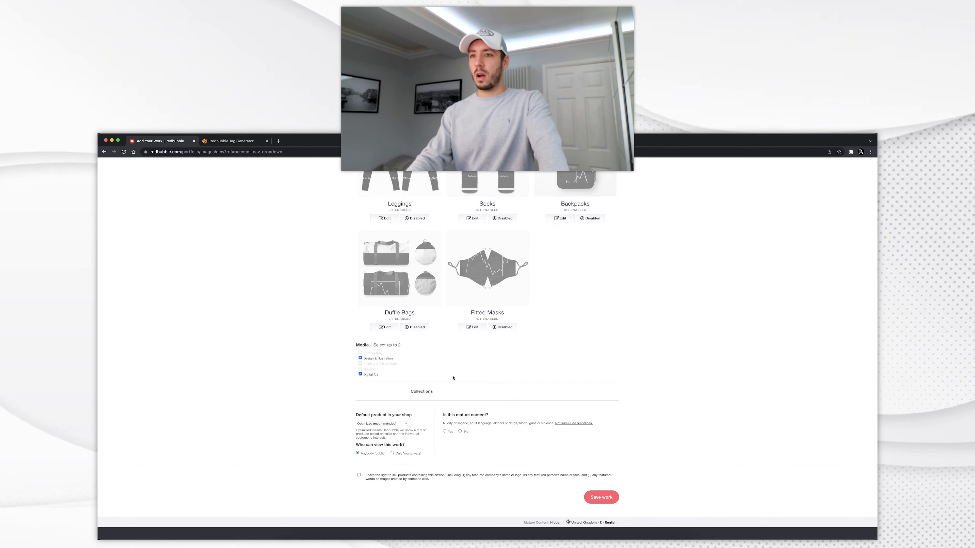
# Step: Set the default product in the shop to Canvas Mounted Print
pyautogui.scroll(-3, 453, 378)
pyautogui.click(382, 357)
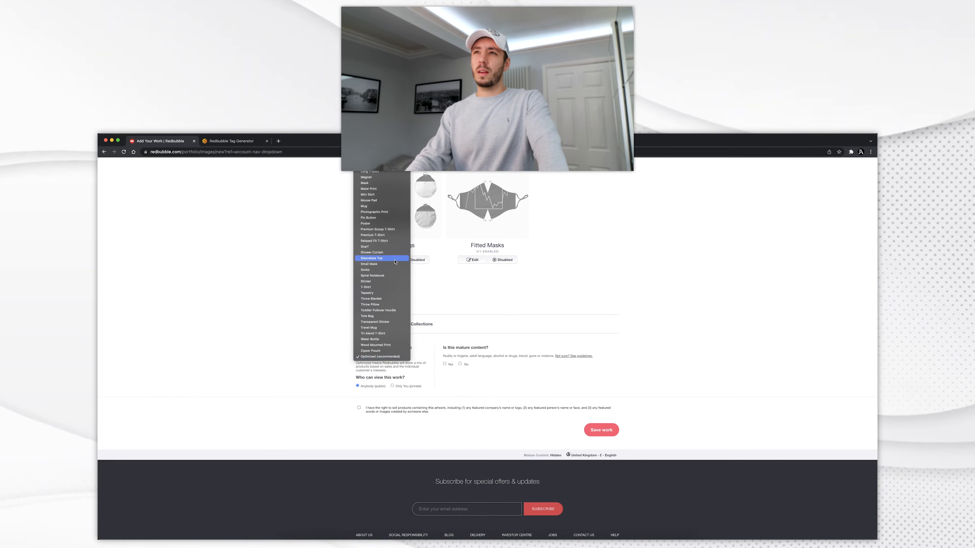
pyautogui.scroll(5, 394, 265)
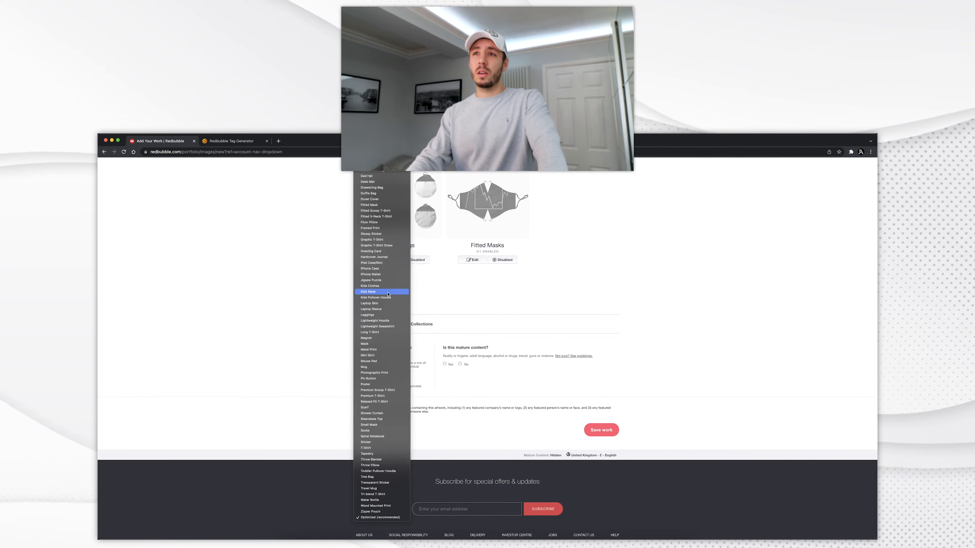
pyautogui.scroll(3, 392, 269)
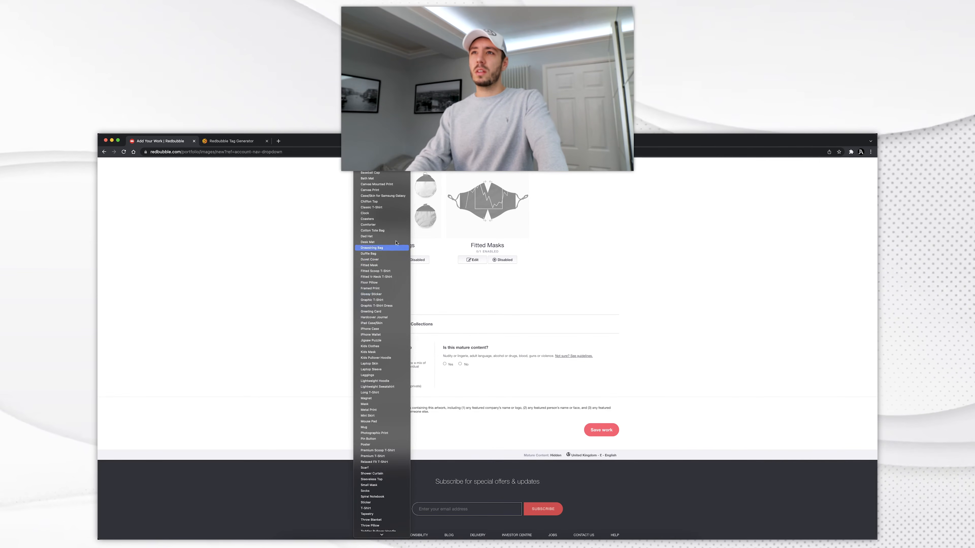
pyautogui.click(396, 187)
# Step: Mark the work as not mature content and declare the right to sell products containing this artwork
pyautogui.scroll(10, 637, 292)
pyautogui.scroll(-4, 639, 294)
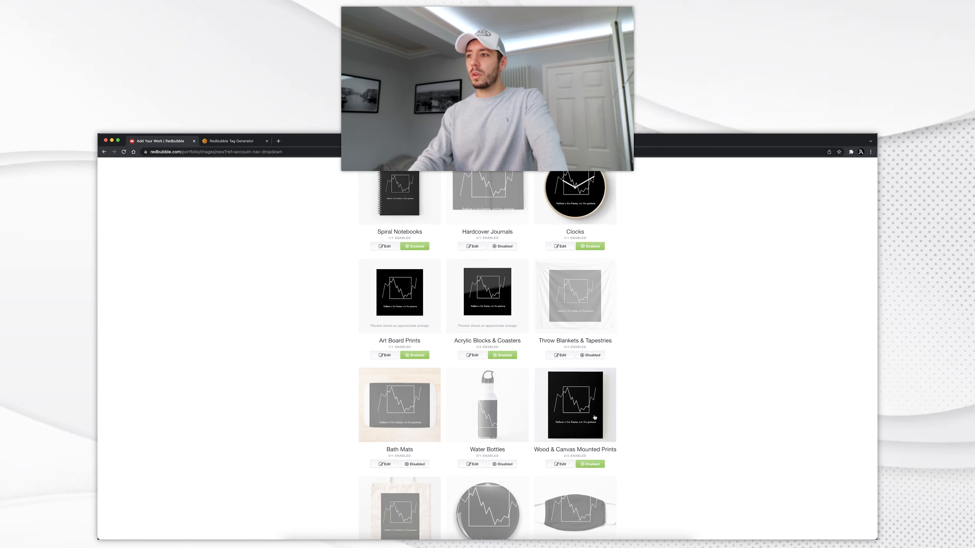
pyautogui.scroll(-15, 594, 417)
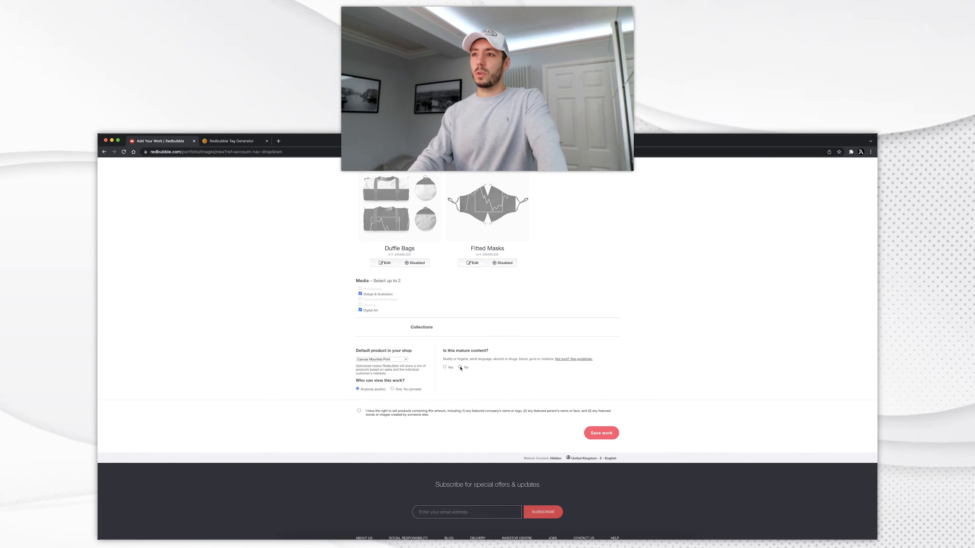
pyautogui.click(460, 368)
pyautogui.click(396, 412)
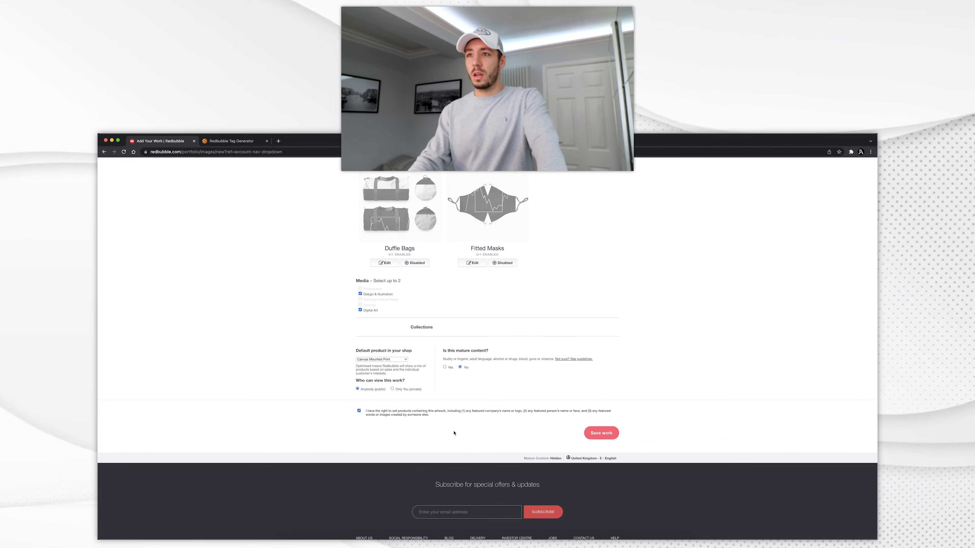
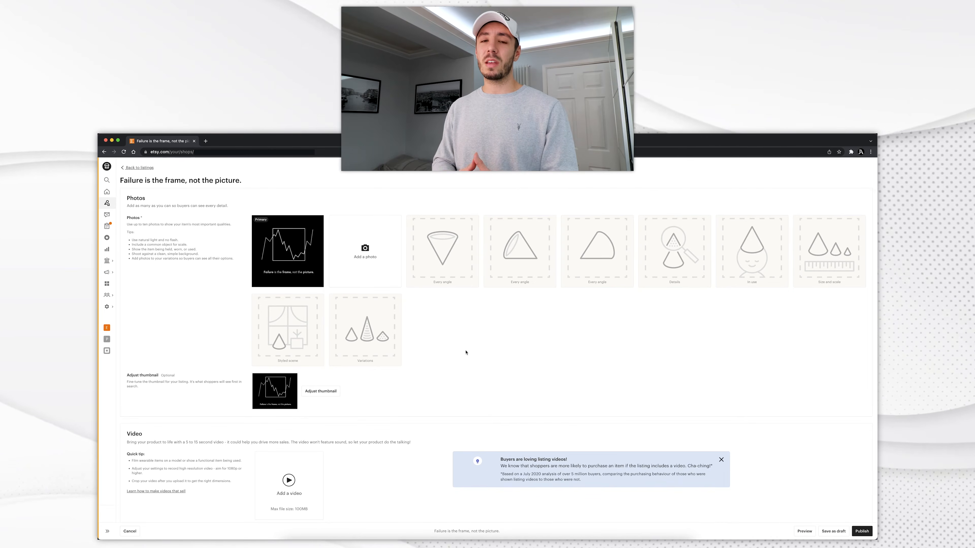
# Step: In the Etsy listing, extend the title to "Failure is the frame, not the picture. Finance Graphic Design Art"
pyautogui.moveTo(275, 223)
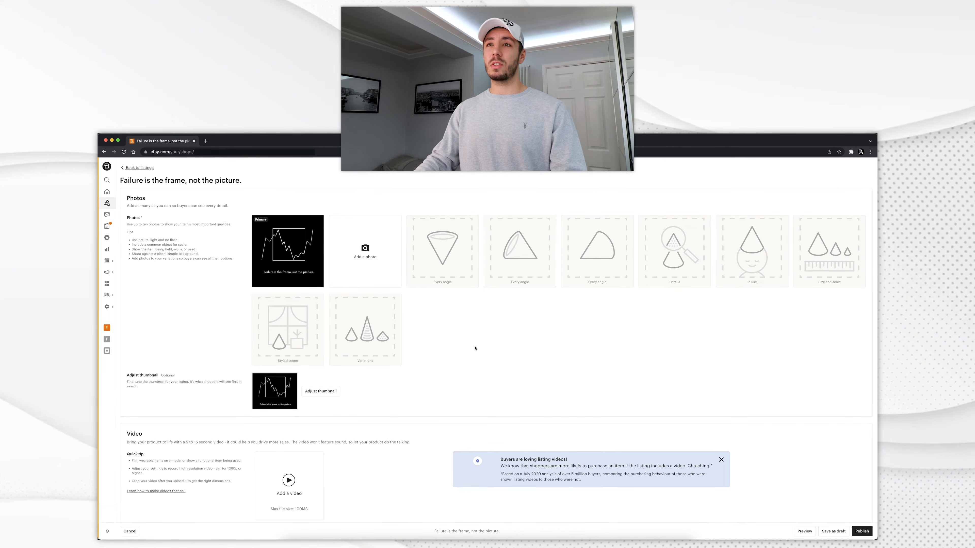
pyautogui.scroll(-3, 474, 347)
pyautogui.scroll(-4, 475, 348)
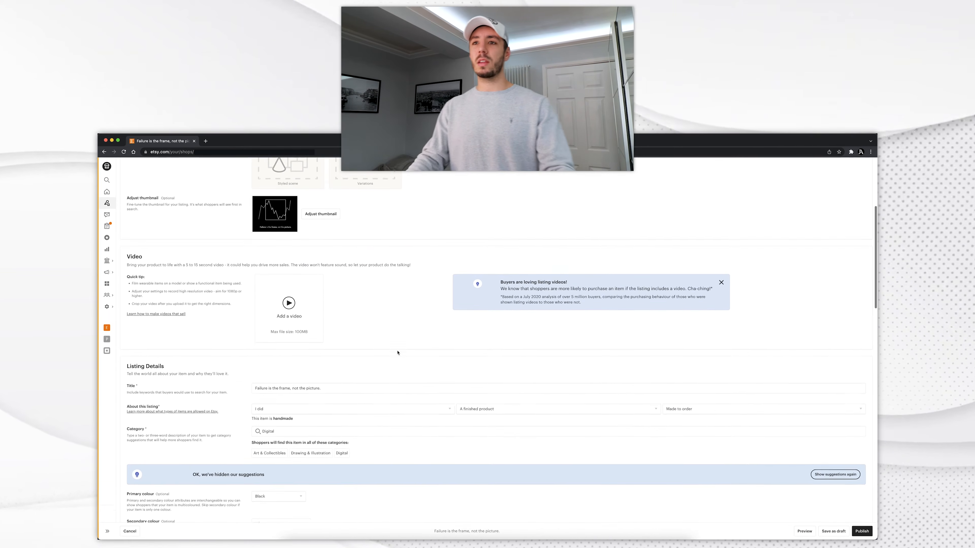
pyautogui.moveTo(255, 361); pyautogui.dragTo(337, 362)
pyautogui.click(343, 364)
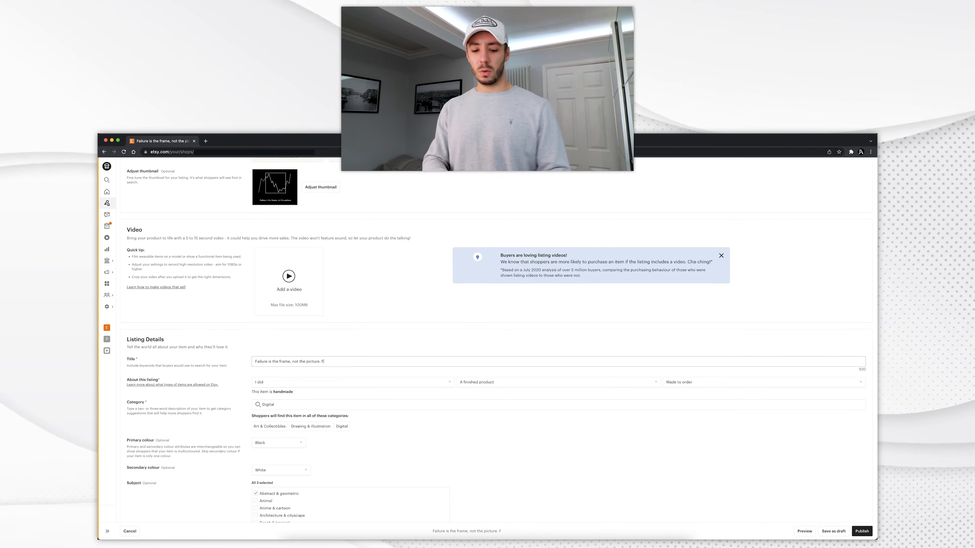
pyautogui.write('Fiunnce Graphic Desig')
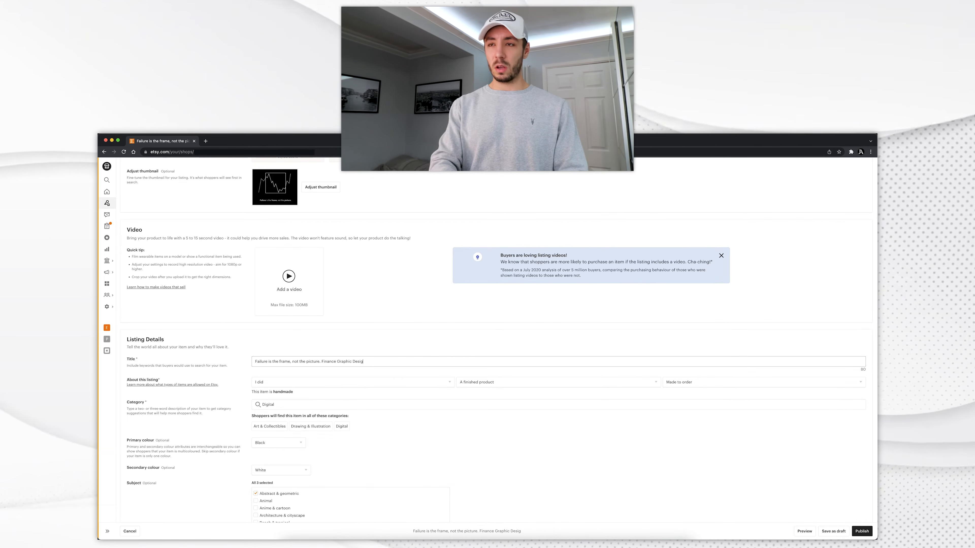
pyautogui.write('n Art')
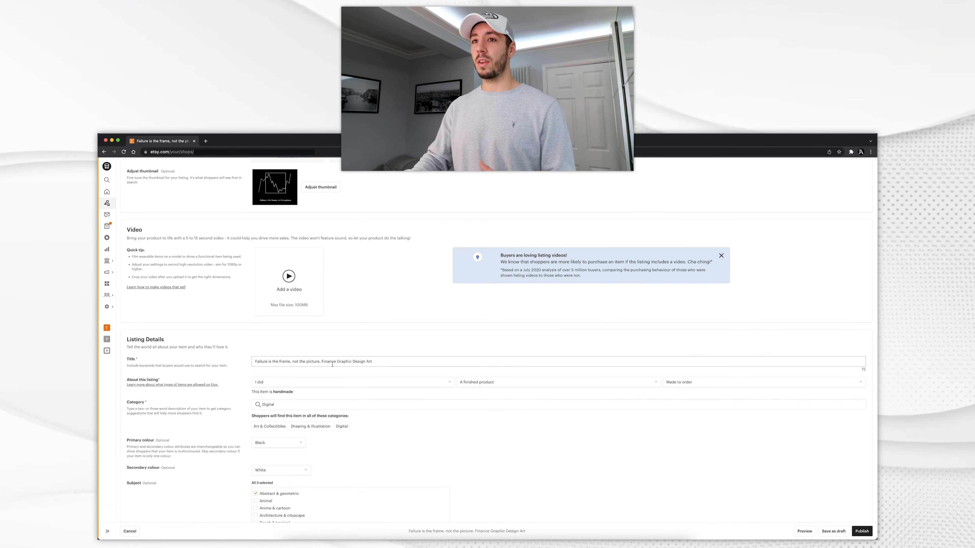
pyautogui.click(865, 370)
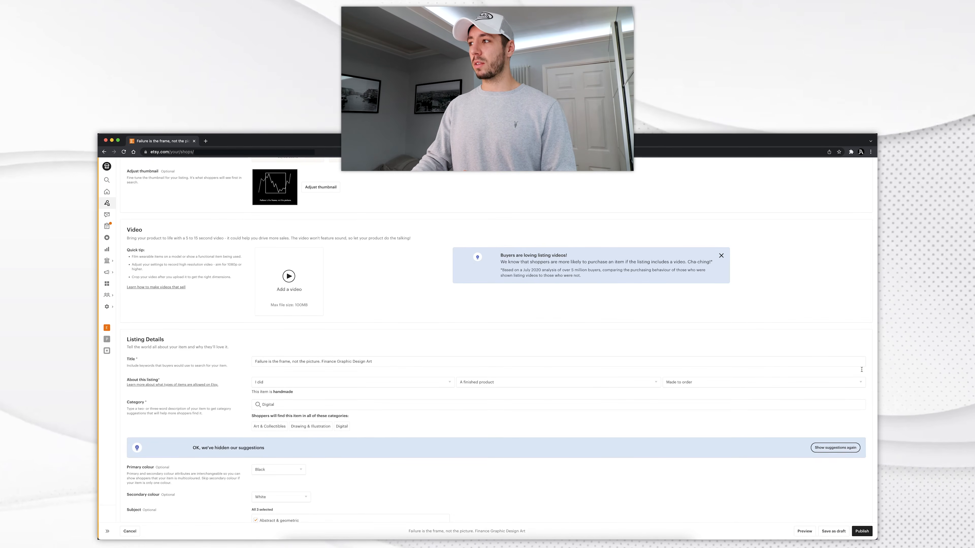
pyautogui.tripleClick(459, 365)
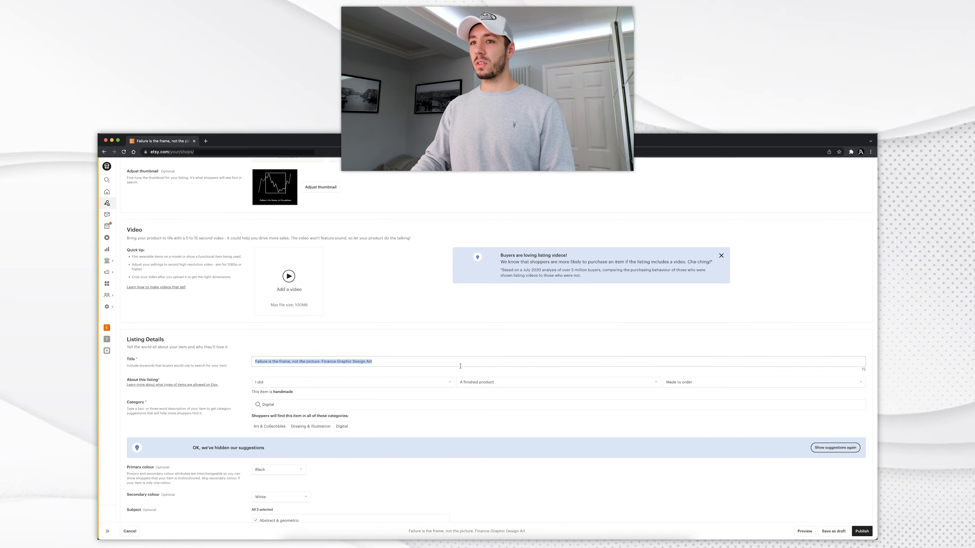
pyautogui.click(463, 364)
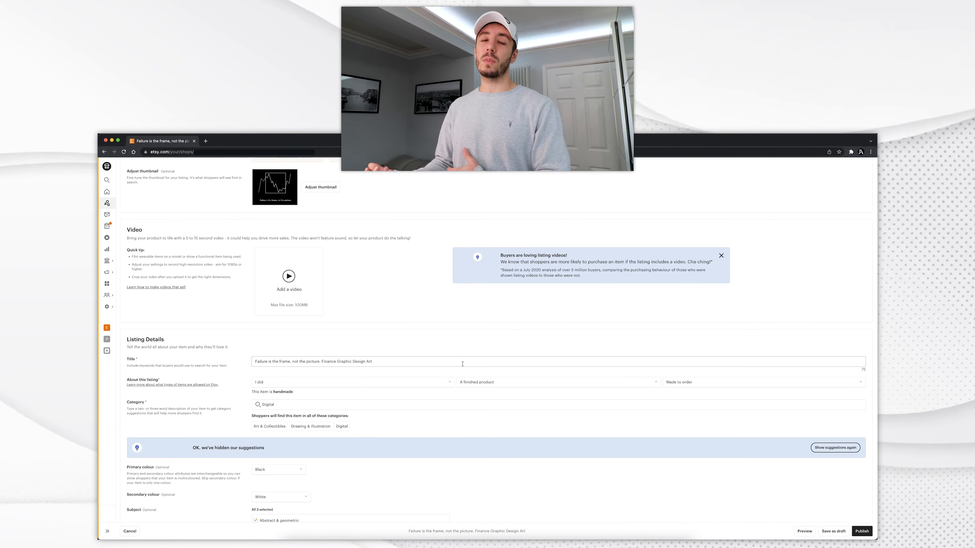
# Step: Review the listing's category, primary and secondary colours, and the options ticked under Subject and Room
pyautogui.scroll(-3, 337, 367)
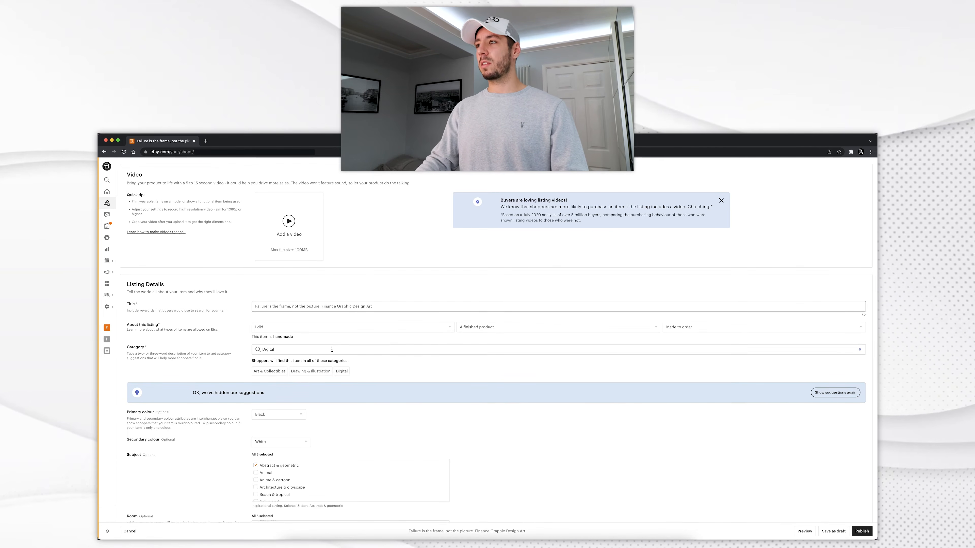
pyautogui.click(303, 349)
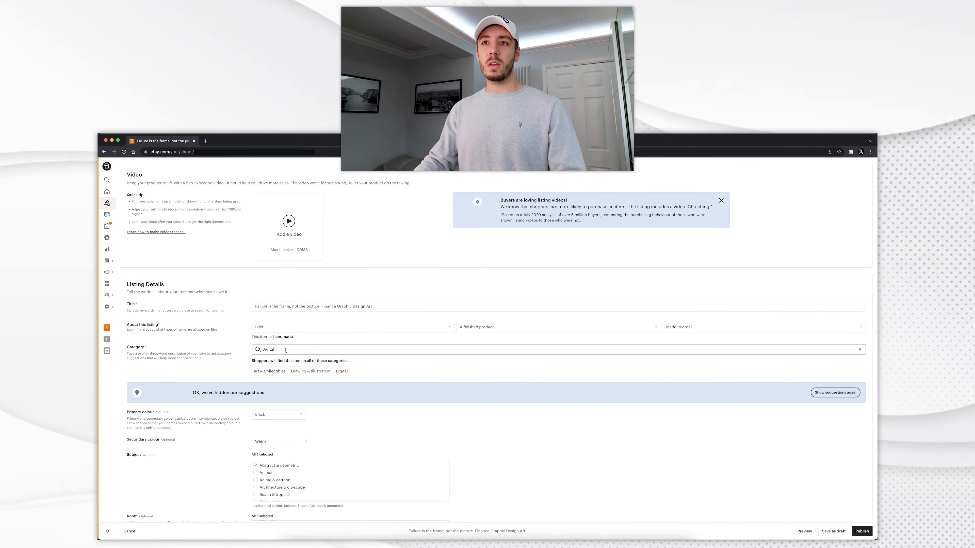
pyautogui.click(392, 406)
pyautogui.scroll(-3, 391, 406)
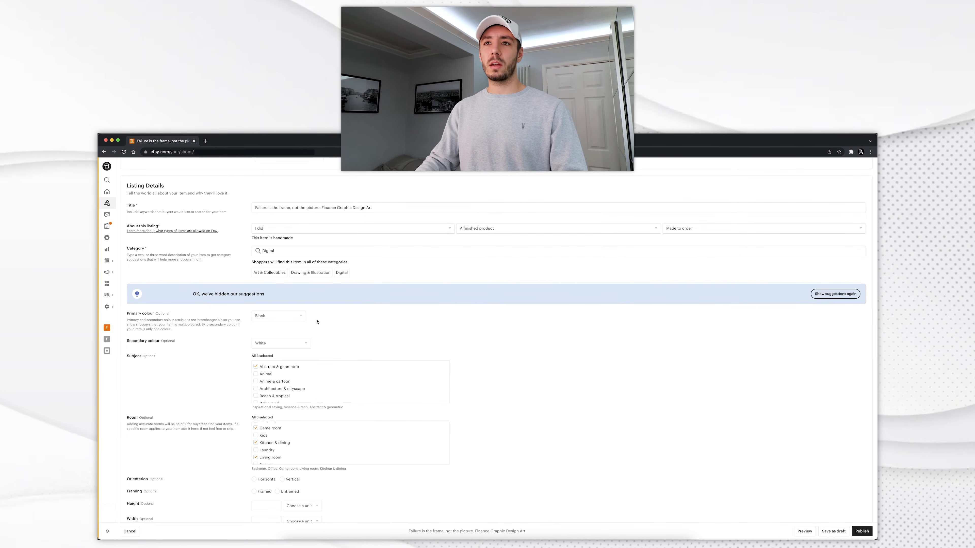
pyautogui.scroll(-2, 312, 325)
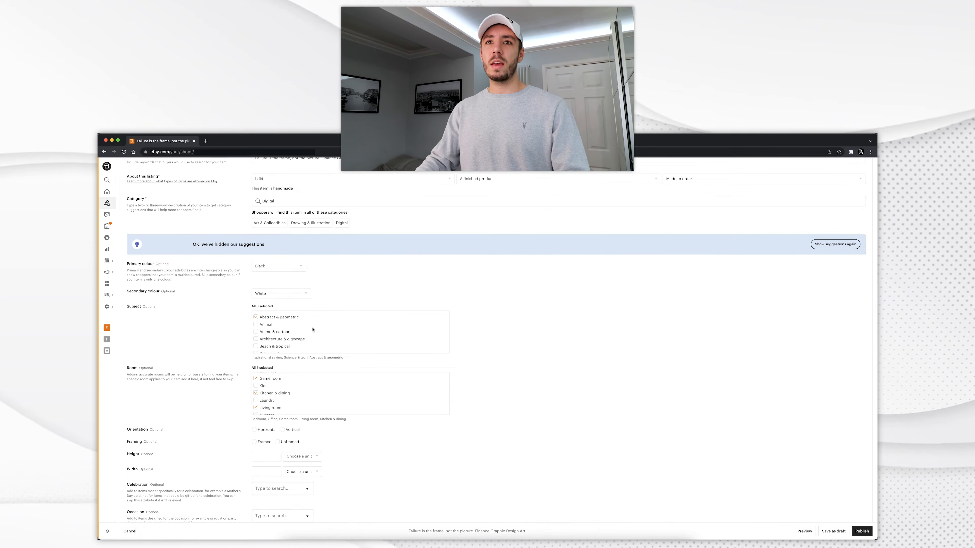
pyautogui.scroll(-3, 300, 336)
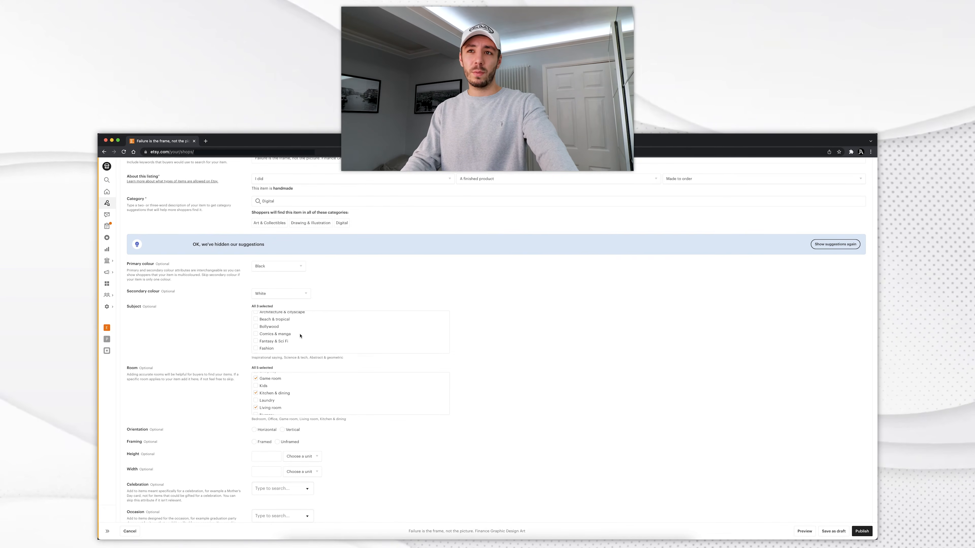
pyautogui.scroll(-8, 297, 336)
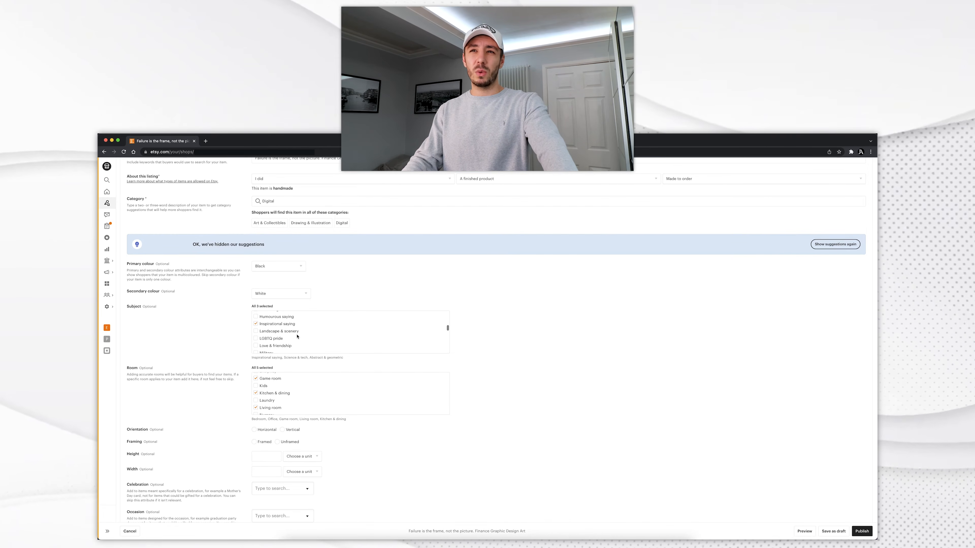
pyautogui.scroll(-8, 280, 327)
pyautogui.scroll(-5, 286, 326)
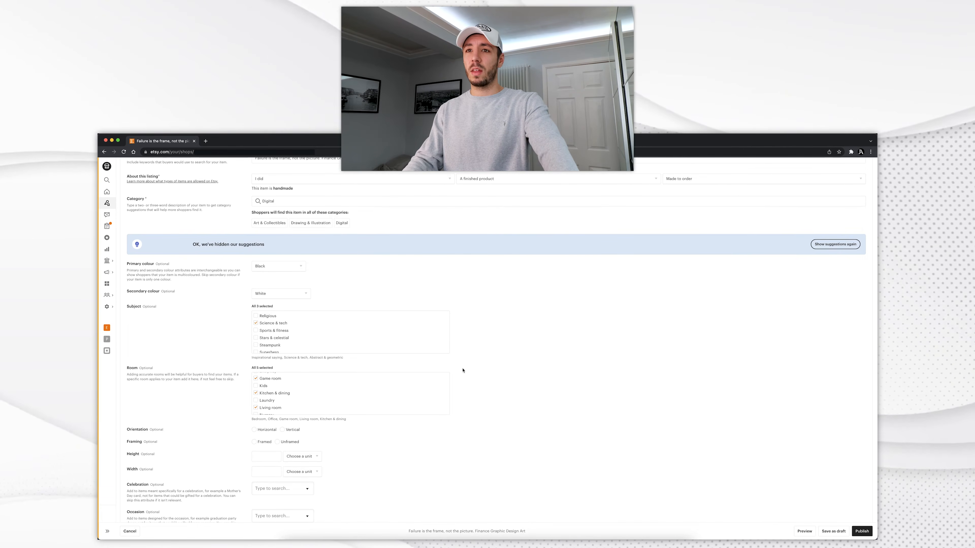
pyautogui.scroll(-2, 460, 369)
pyautogui.scroll(3, 349, 356)
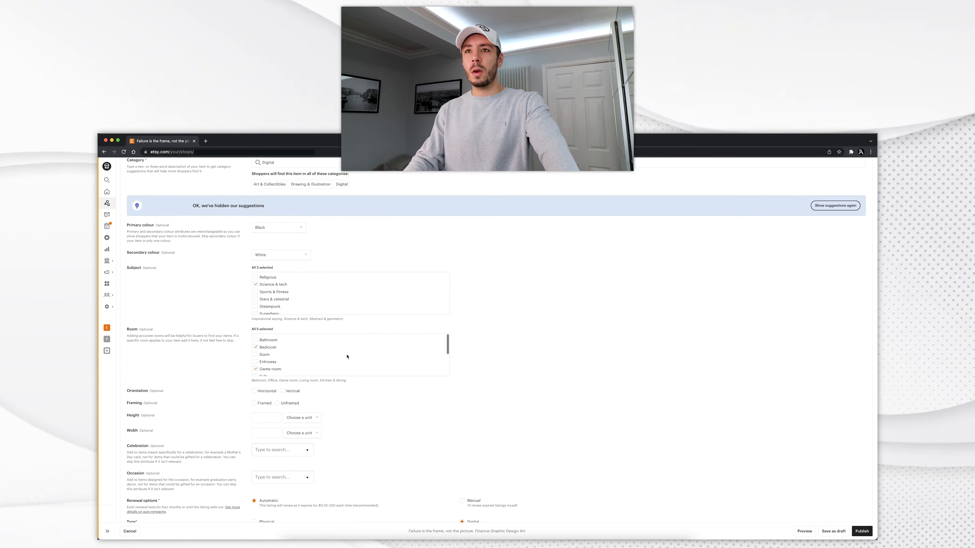
pyautogui.scroll(-4, 347, 356)
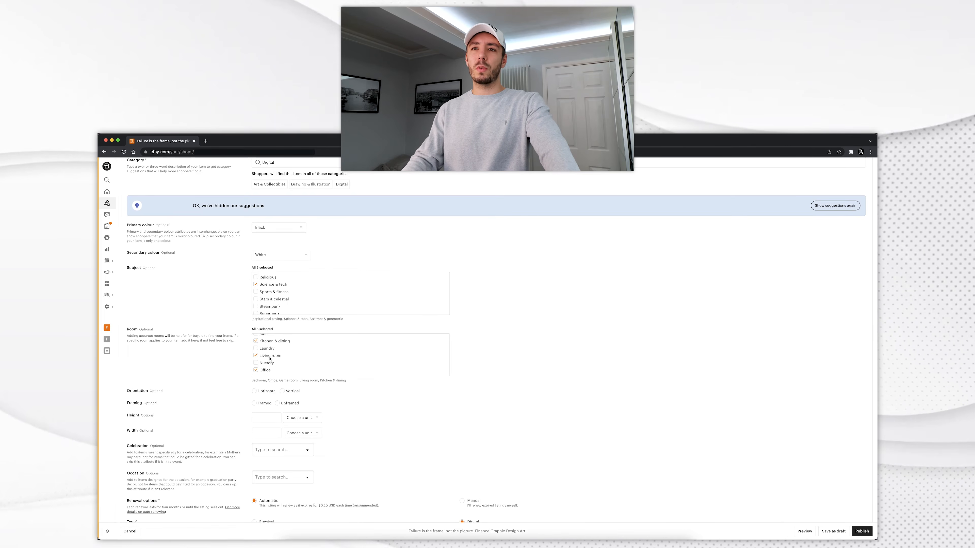
pyautogui.scroll(4, 274, 357)
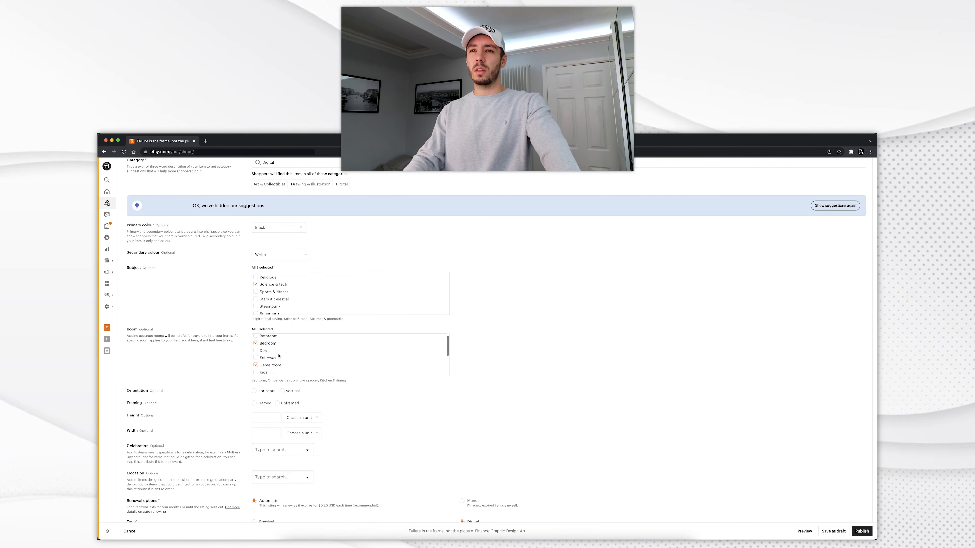
# Step: Review the renewal option, digital type and description, highlighting the lines about file delivery and about questions or issues
pyautogui.scroll(-5, 533, 377)
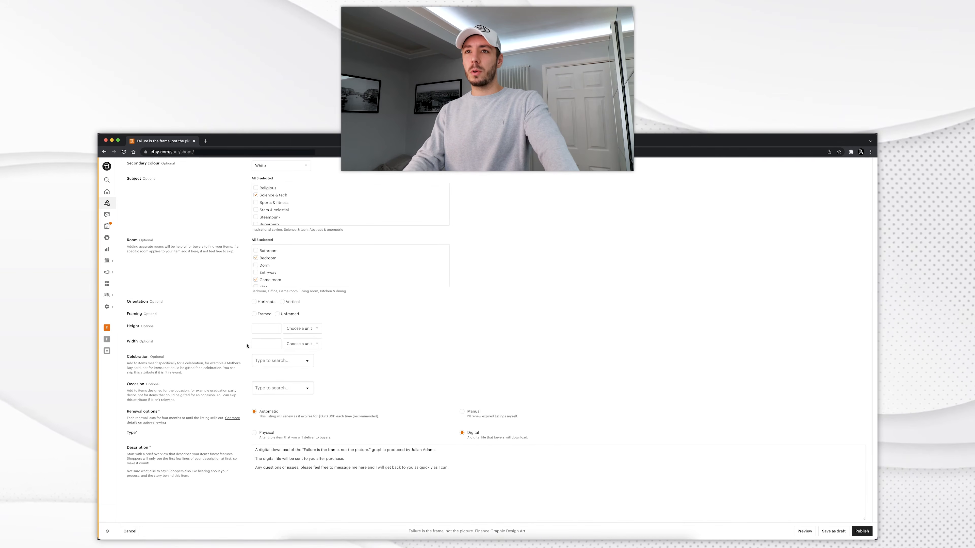
pyautogui.scroll(-4, 379, 390)
pyautogui.scroll(-1, 379, 390)
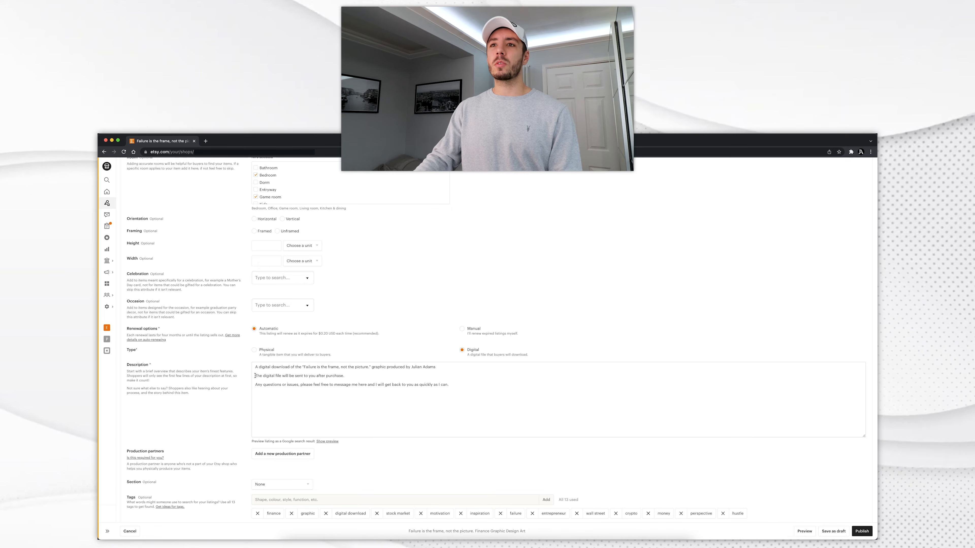
pyautogui.moveTo(255, 376); pyautogui.dragTo(351, 377)
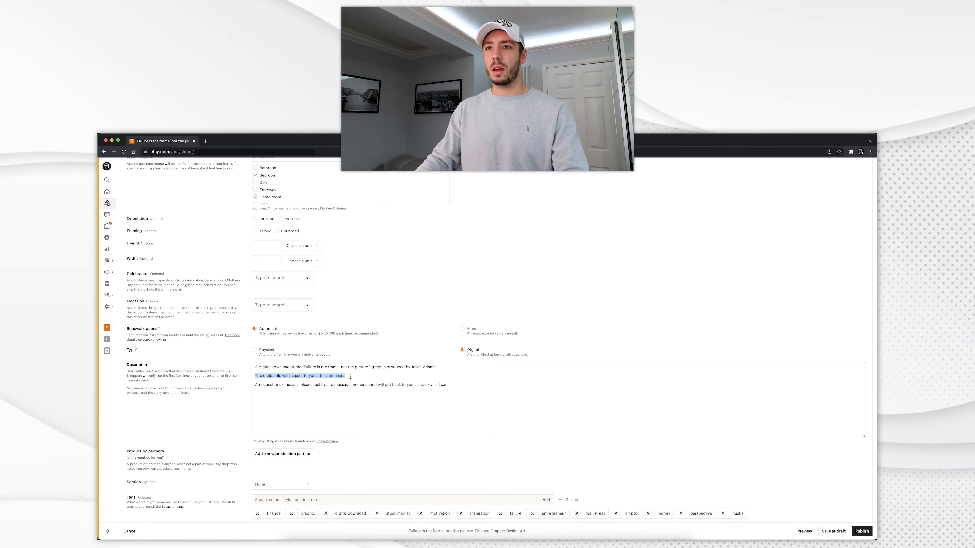
pyautogui.click(352, 377)
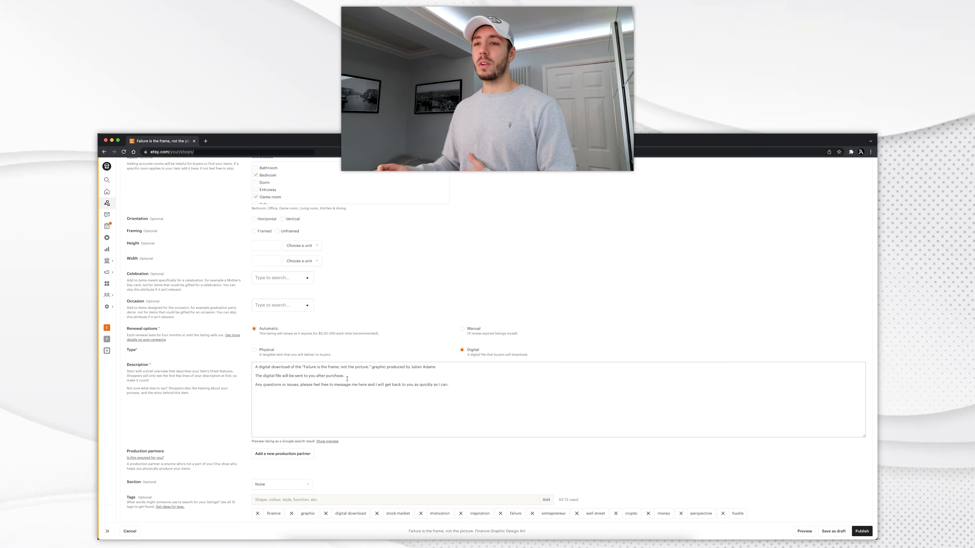
pyautogui.moveTo(255, 385); pyautogui.dragTo(451, 384)
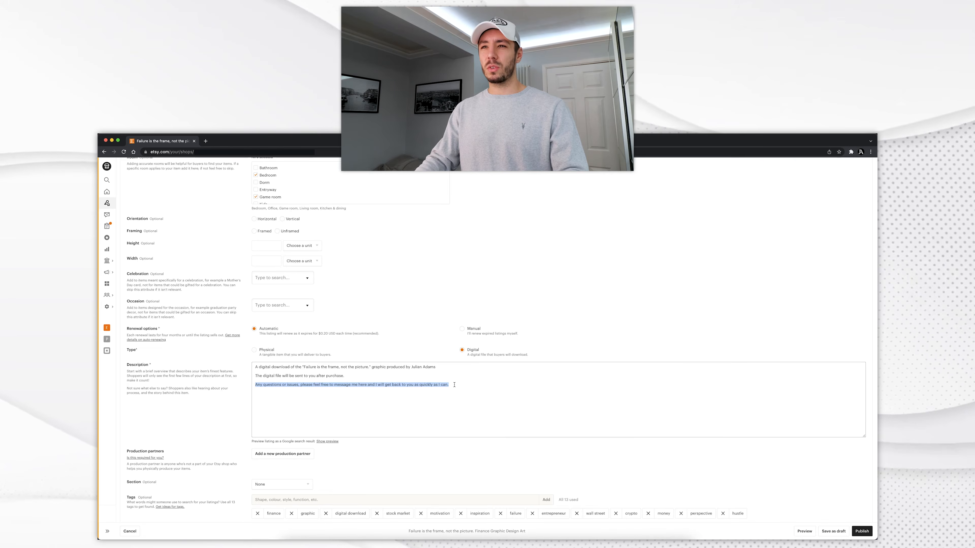
# Step: Review the Etsy listing's production partners, section, tags and materials below the description
pyautogui.click(484, 390)
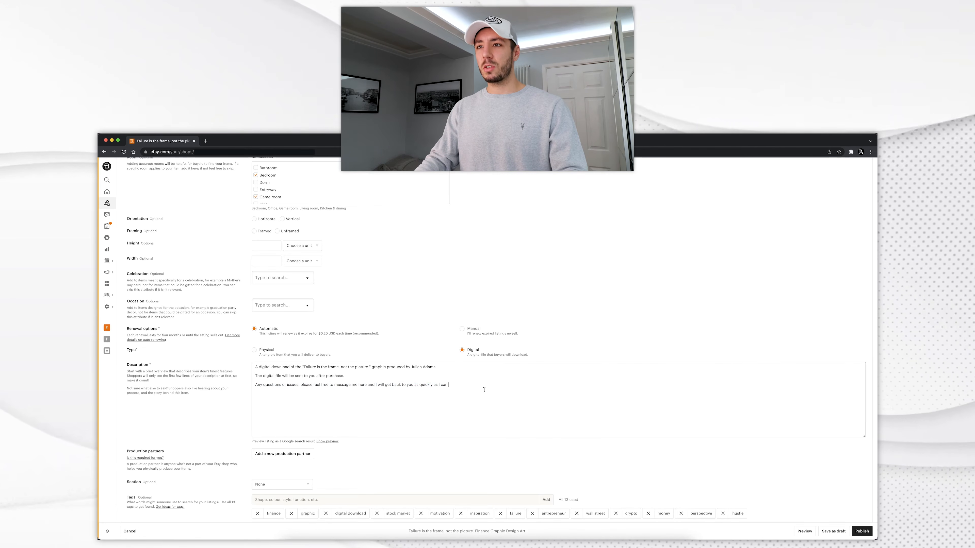
pyautogui.scroll(-5, 483, 392)
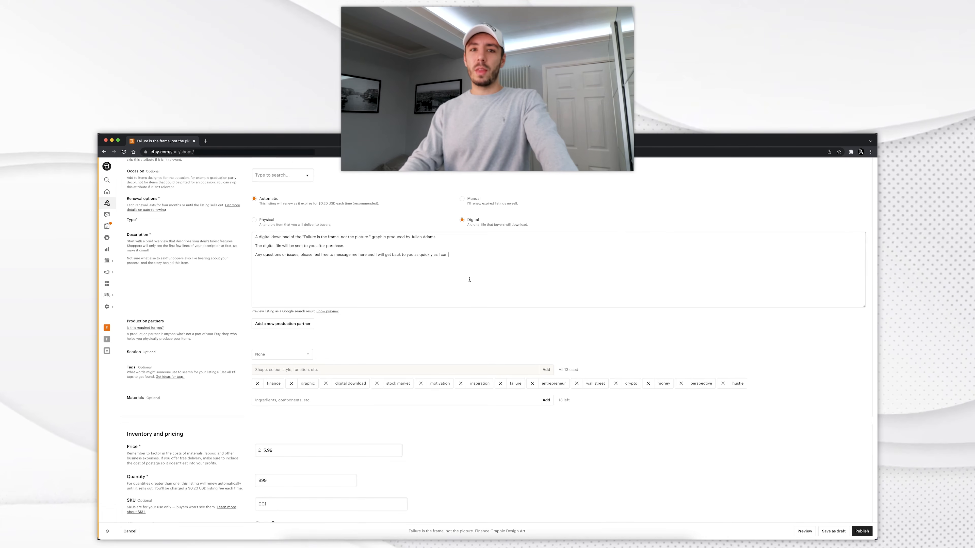
pyautogui.scroll(-1, 390, 329)
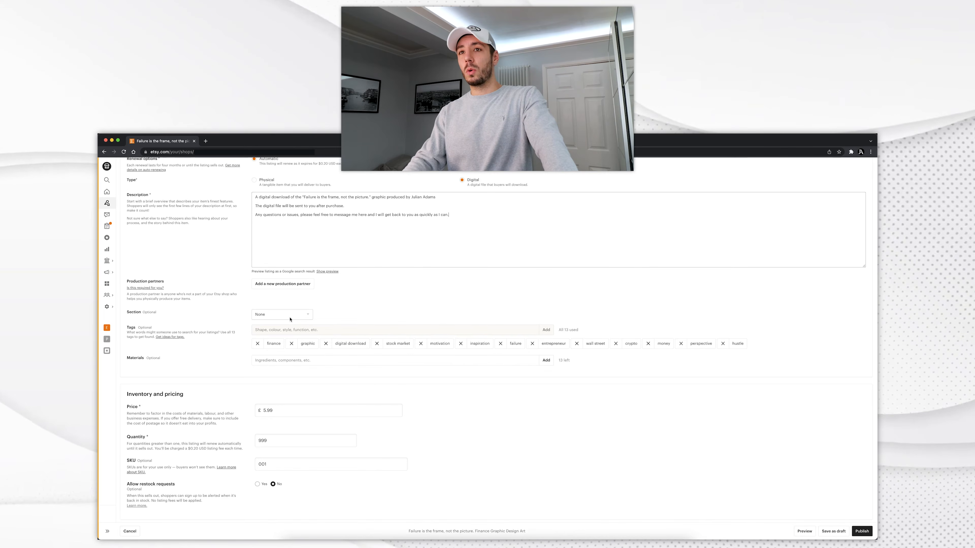
pyautogui.click(378, 318)
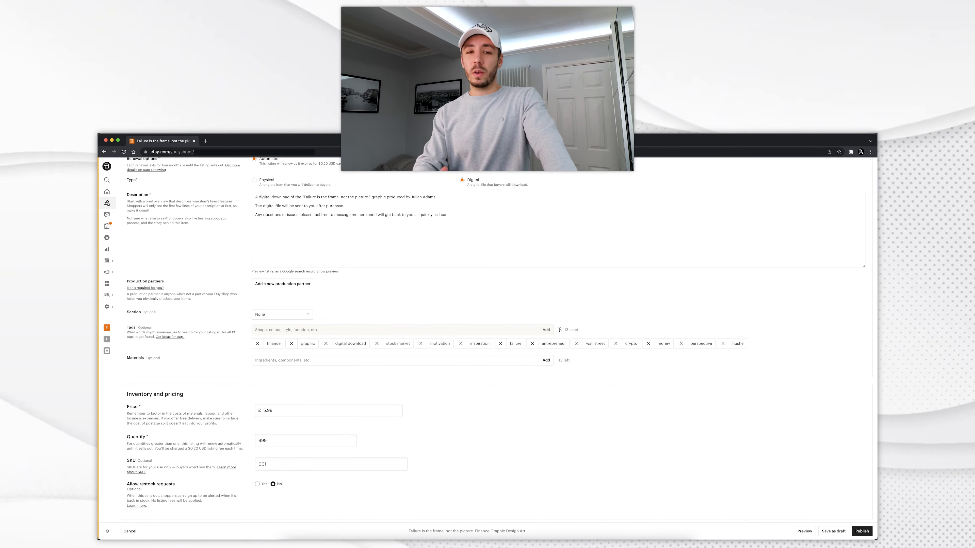
pyautogui.scroll(-2, 392, 395)
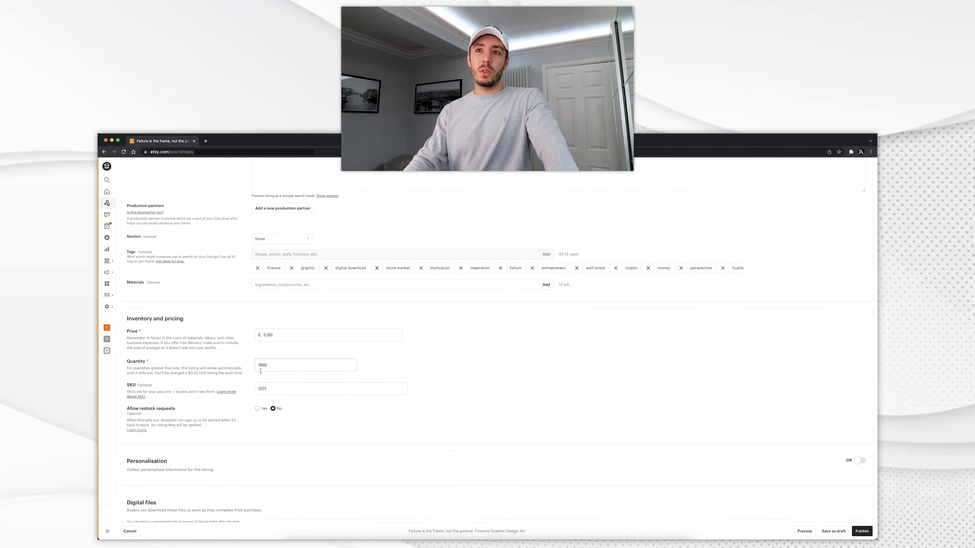
# Step: Try a quantity of 1000 for the digital listing and restore it to 999
pyautogui.click(279, 367)
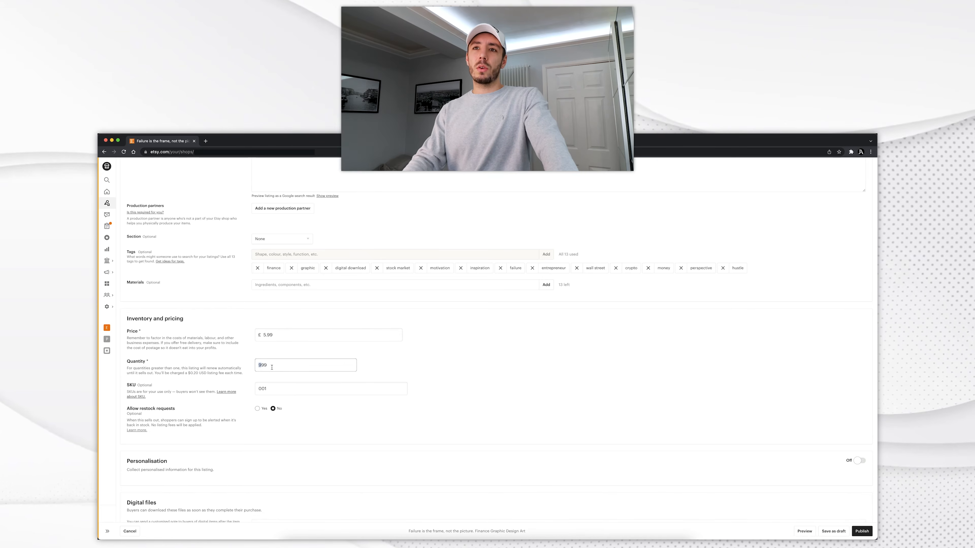
pyautogui.doubleClick(269, 368)
pyautogui.write('01')
pyautogui.press('BackSpace')
pyautogui.press('BackSpace')
pyautogui.write('1000')
pyautogui.press('BackSpace')
pyautogui.press('BackSpace')
pyautogui.press('BackSpace')
pyautogui.press('BackSpace')
pyautogui.write('999')
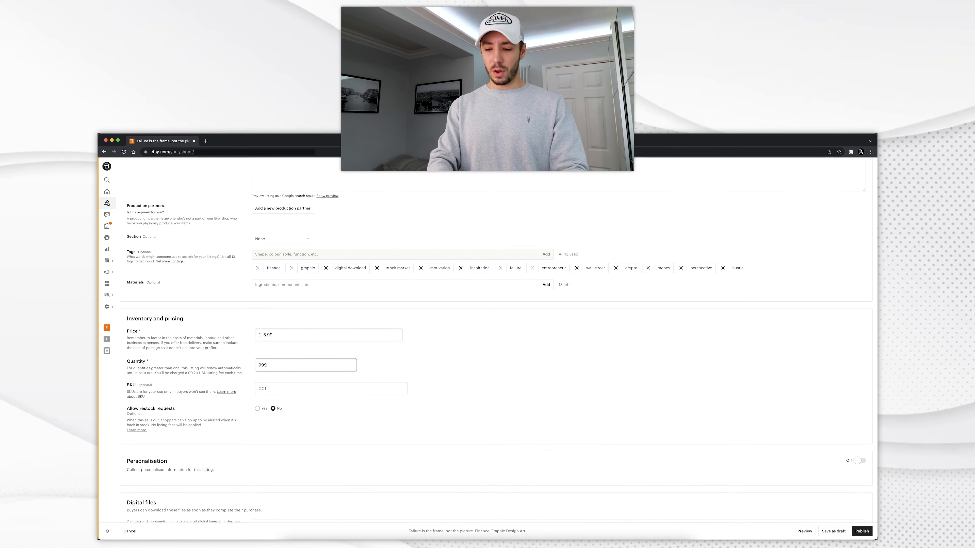
pyautogui.click(382, 356)
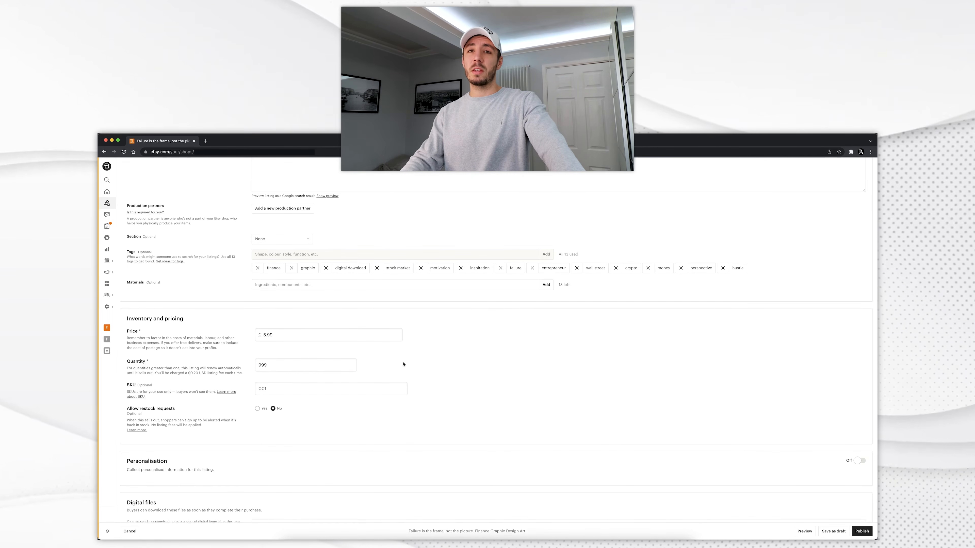
# Step: Review the listing's SKU, restock requests, personalisation setting and uploaded digital file
pyautogui.moveTo(278, 391); pyautogui.dragTo(261, 389)
pyautogui.click(287, 391)
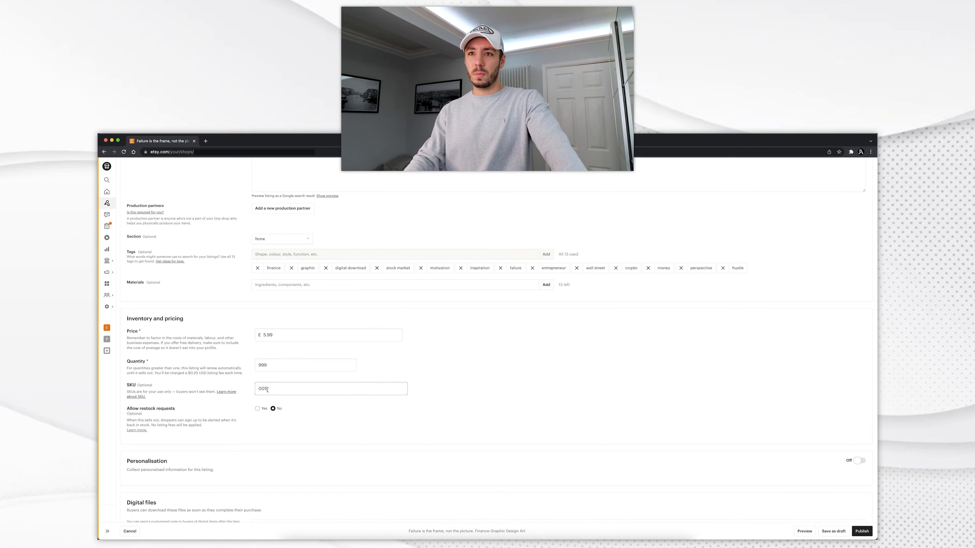
pyautogui.scroll(-3, 346, 422)
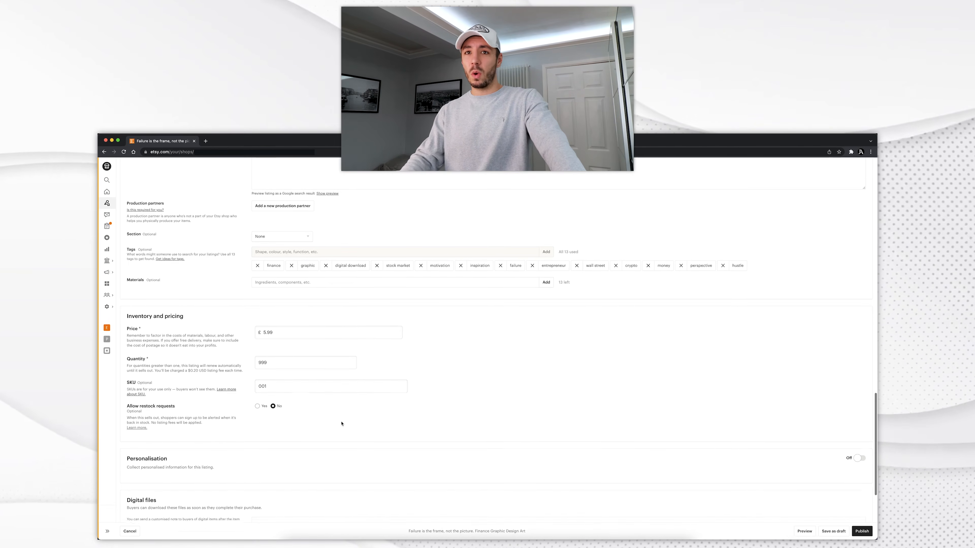
pyautogui.scroll(1, 363, 411)
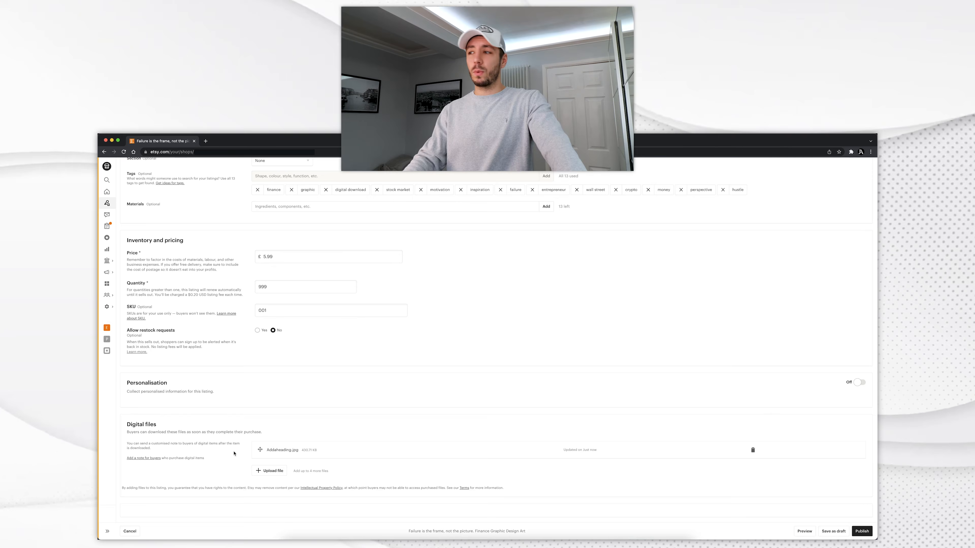
pyautogui.scroll(1, 238, 457)
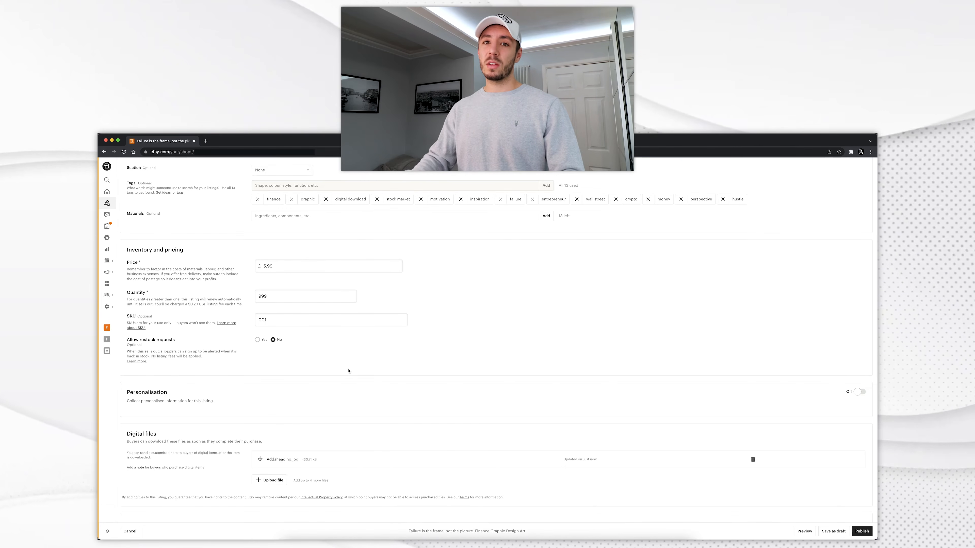
pyautogui.scroll(2, 357, 369)
pyautogui.scroll(3, 367, 369)
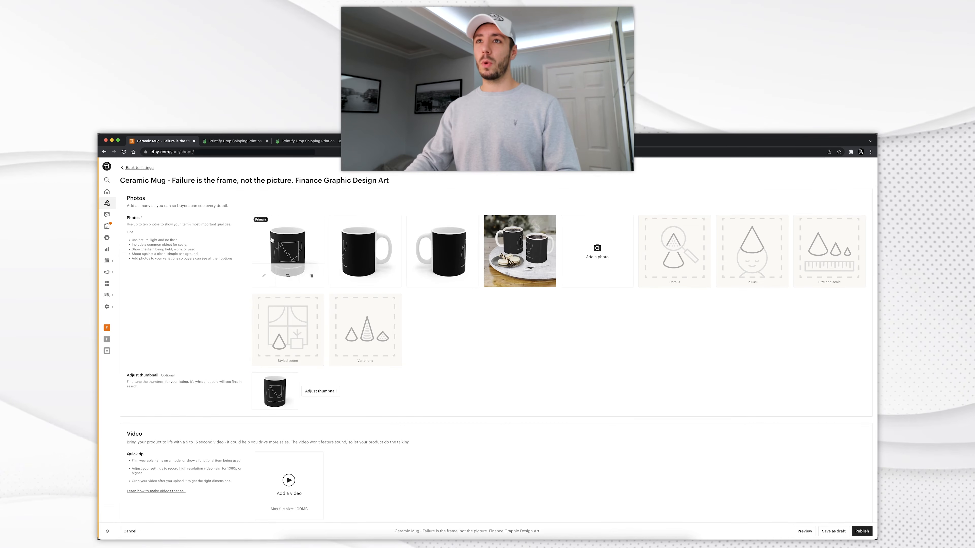
# Step: Switch from the Etsy mug listing to its Printify product page and view the front mug mockup enlarged
pyautogui.moveTo(524, 253)
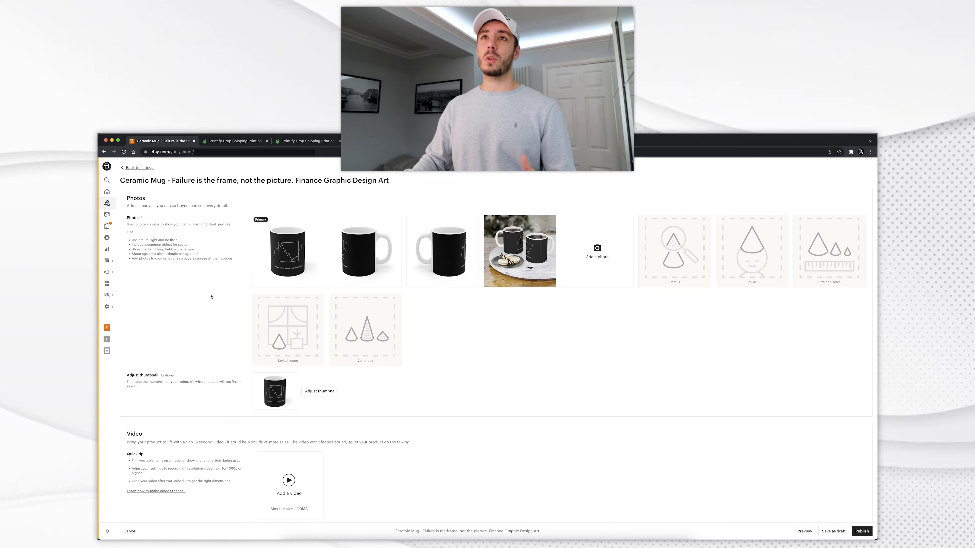
pyautogui.click(237, 142)
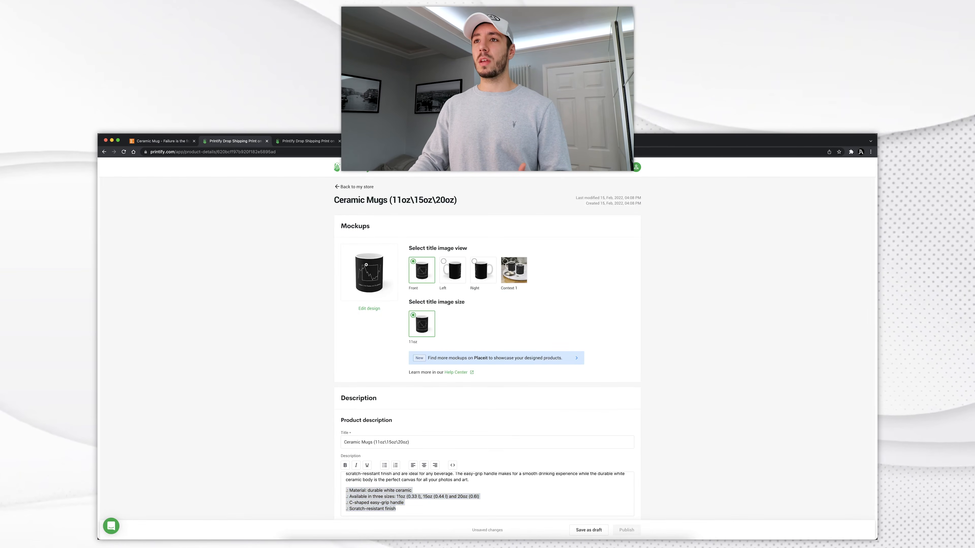
pyautogui.click(372, 278)
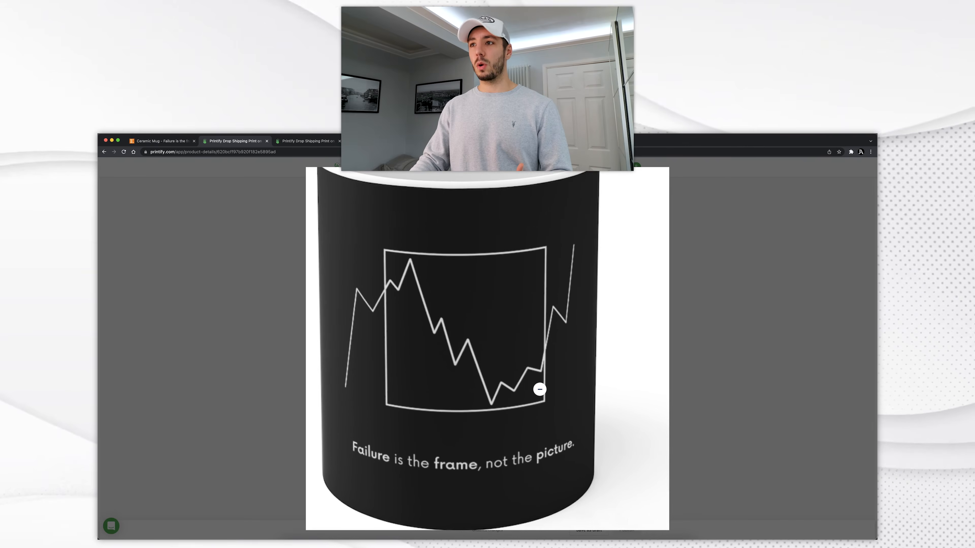
pyautogui.click(707, 370)
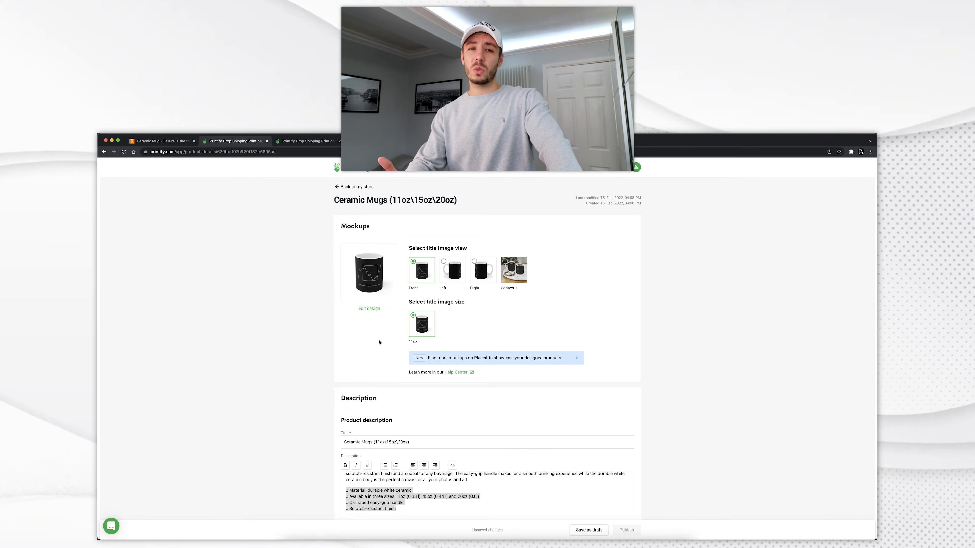
# Step: Examine the Printify mug description, highlighting the material and size bullet points and the sentences on sizes and finish
pyautogui.scroll(-2, 380, 338)
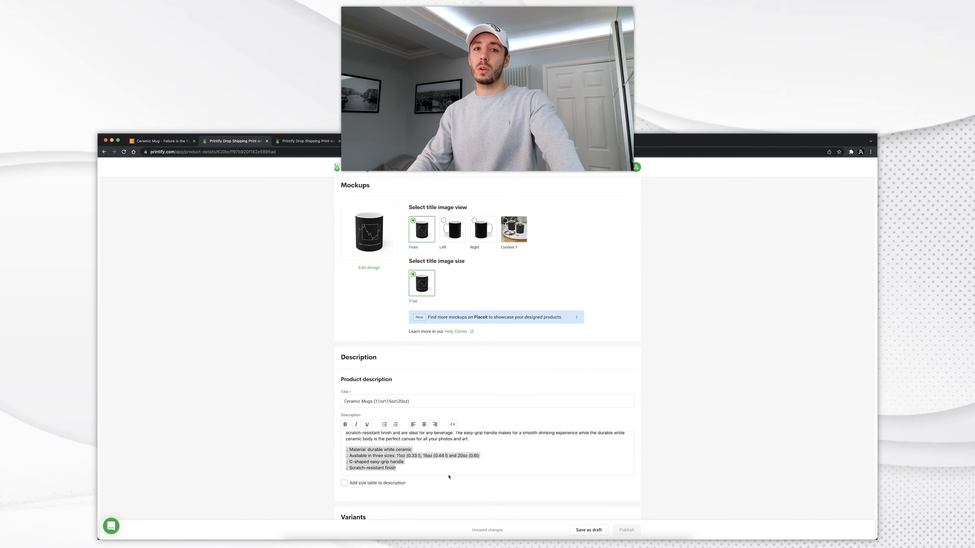
pyautogui.click(411, 469)
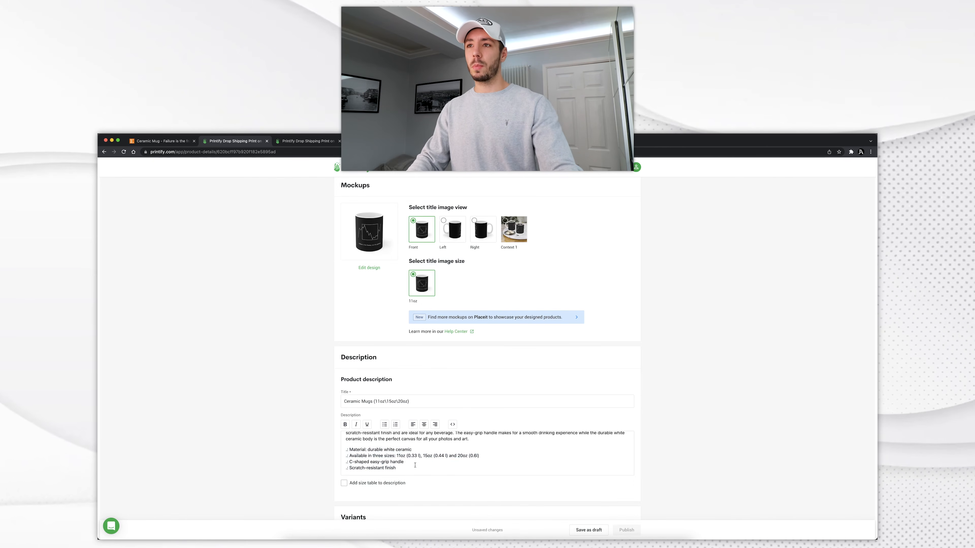
pyautogui.scroll(2, 425, 462)
pyautogui.scroll(-5, 399, 438)
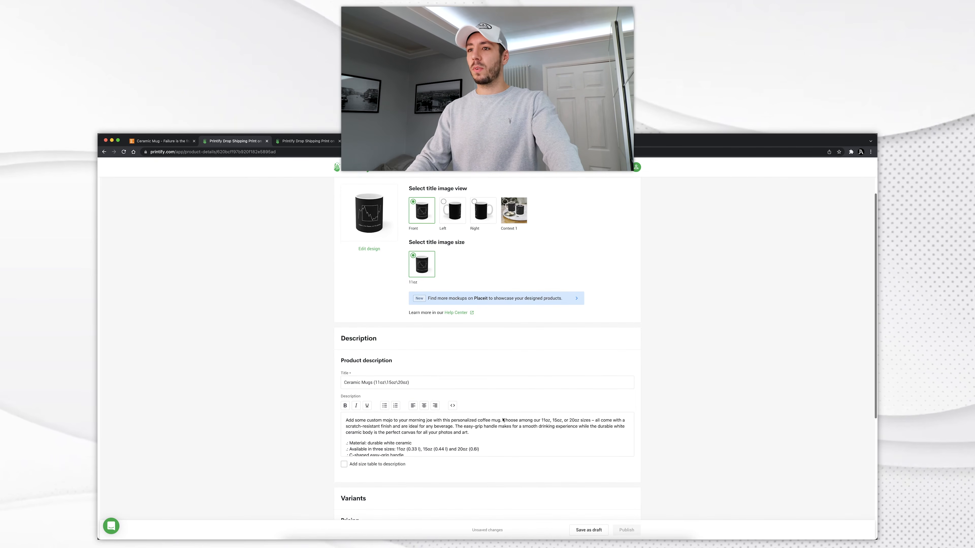
pyautogui.scroll(2, 399, 439)
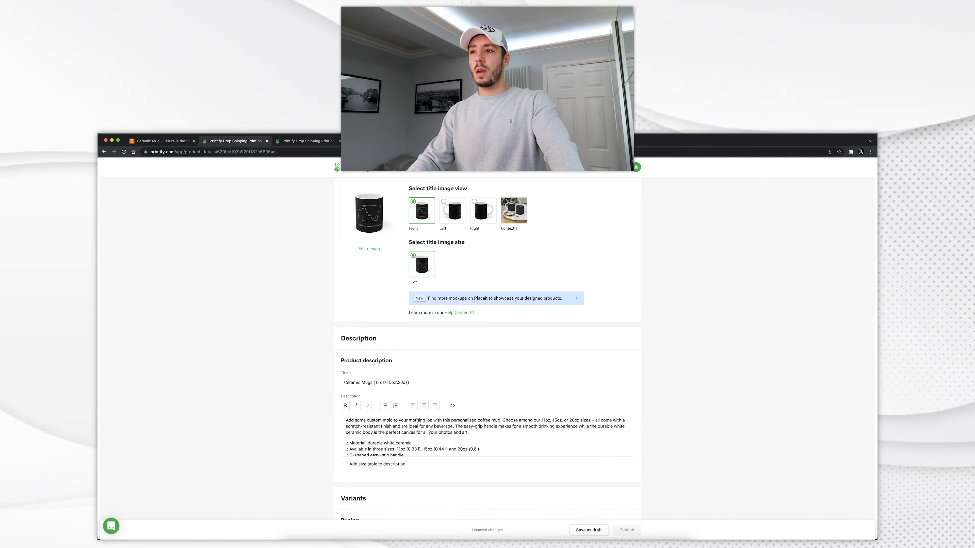
pyautogui.scroll(-1, 357, 425)
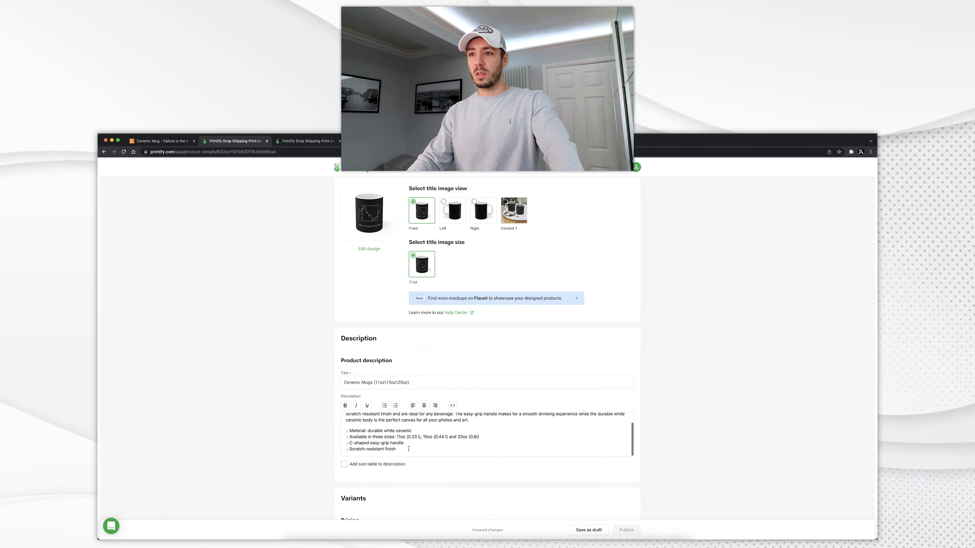
pyautogui.moveTo(396, 449); pyautogui.dragTo(345, 435)
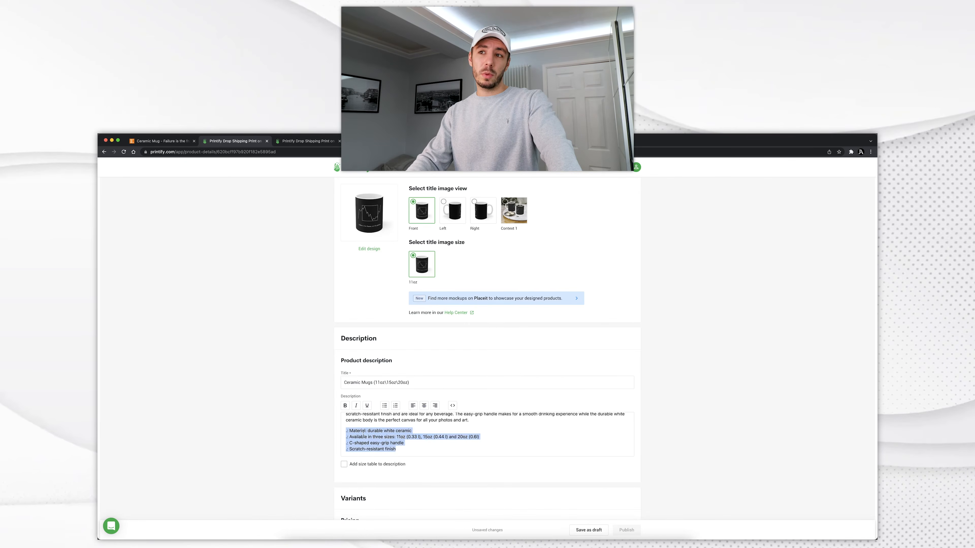
pyautogui.scroll(1, 508, 421)
pyautogui.moveTo(503, 420); pyautogui.dragTo(545, 427)
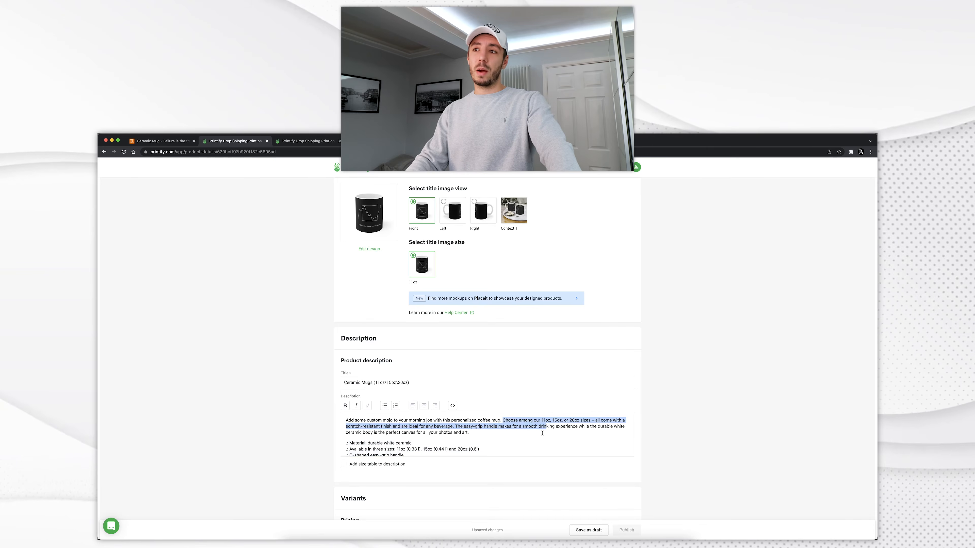
pyautogui.click(540, 435)
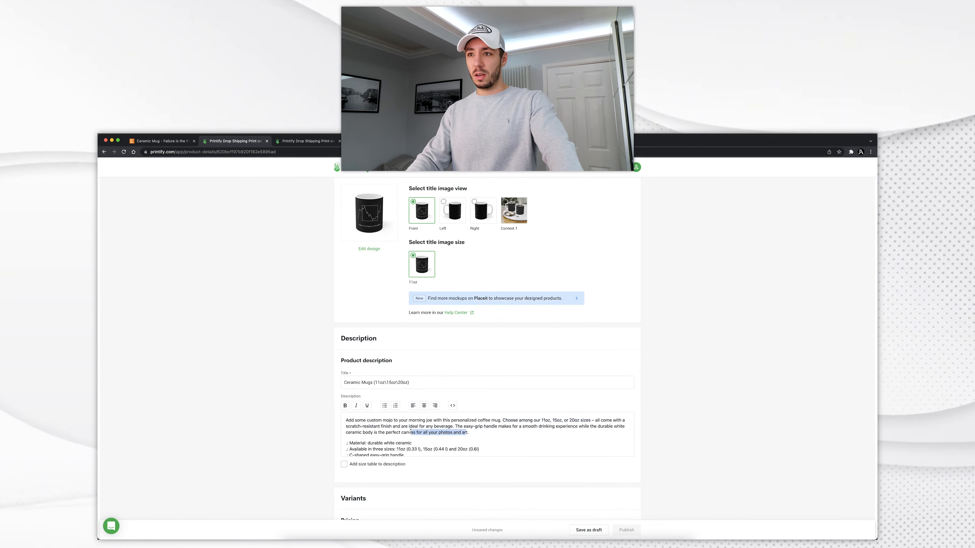
pyautogui.scroll(3, 307, 288)
# Step: Return to the Etsy mug listing and review its photos, title, category, optional mug attributes and primary and secondary colours
pyautogui.click(151, 142)
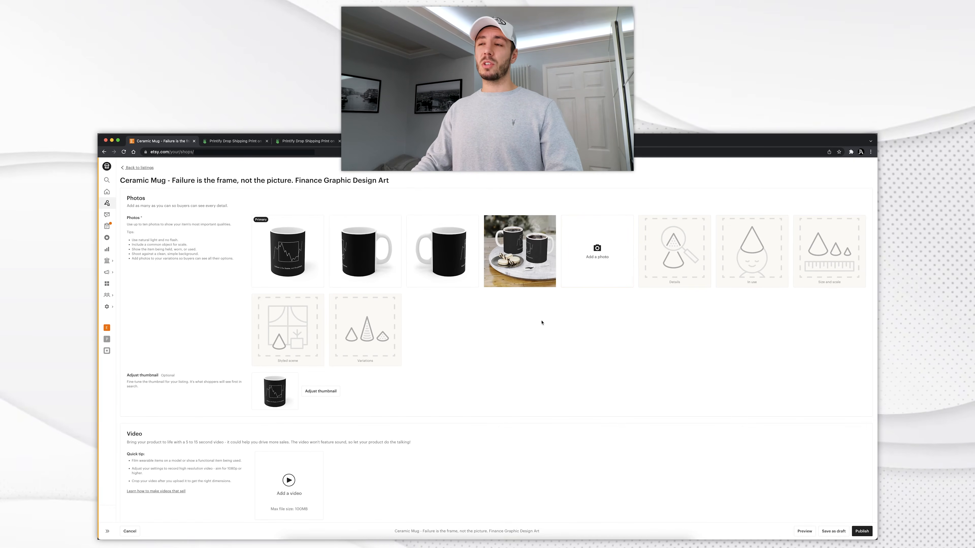
pyautogui.scroll(-5, 530, 333)
pyautogui.scroll(-2, 503, 343)
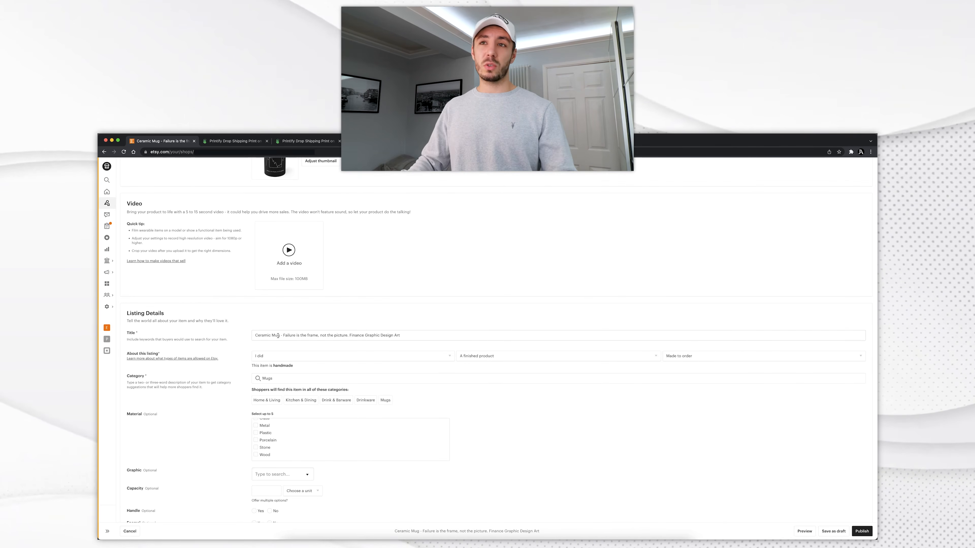
pyautogui.scroll(-3, 279, 336)
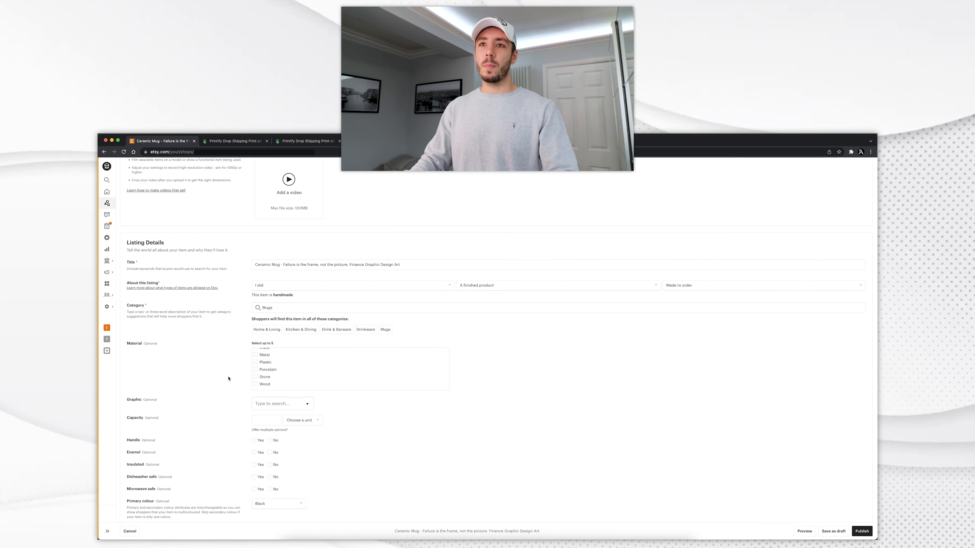
pyautogui.scroll(-3, 229, 378)
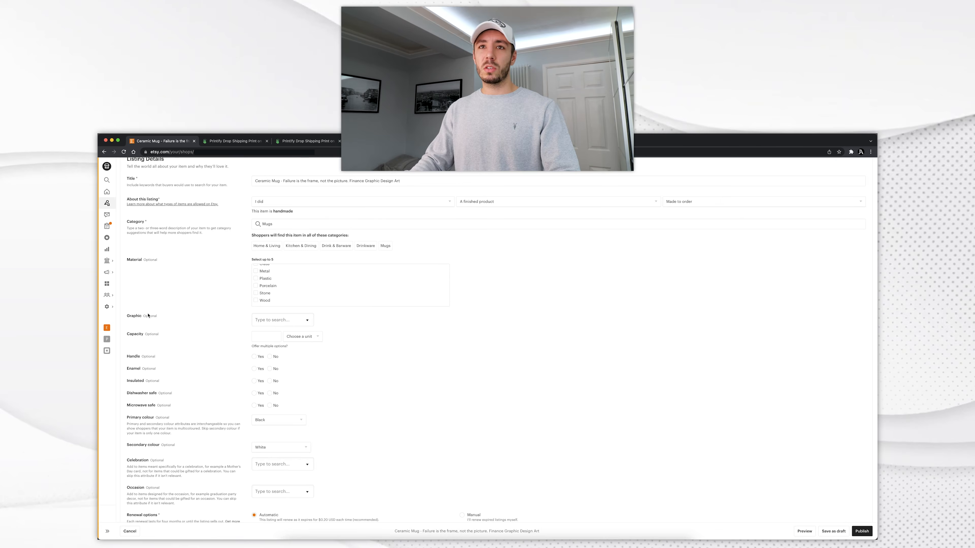
pyautogui.scroll(-2, 157, 335)
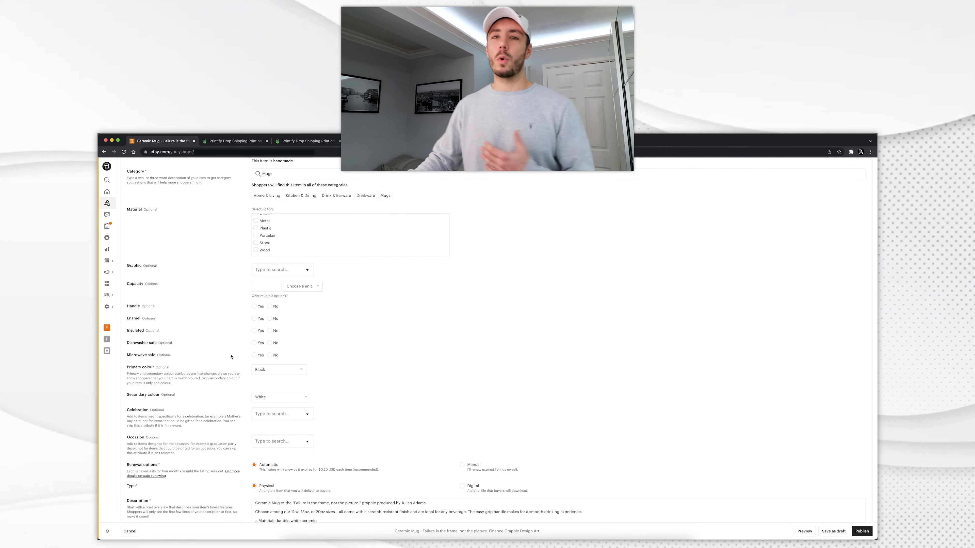
pyautogui.scroll(-2, 234, 354)
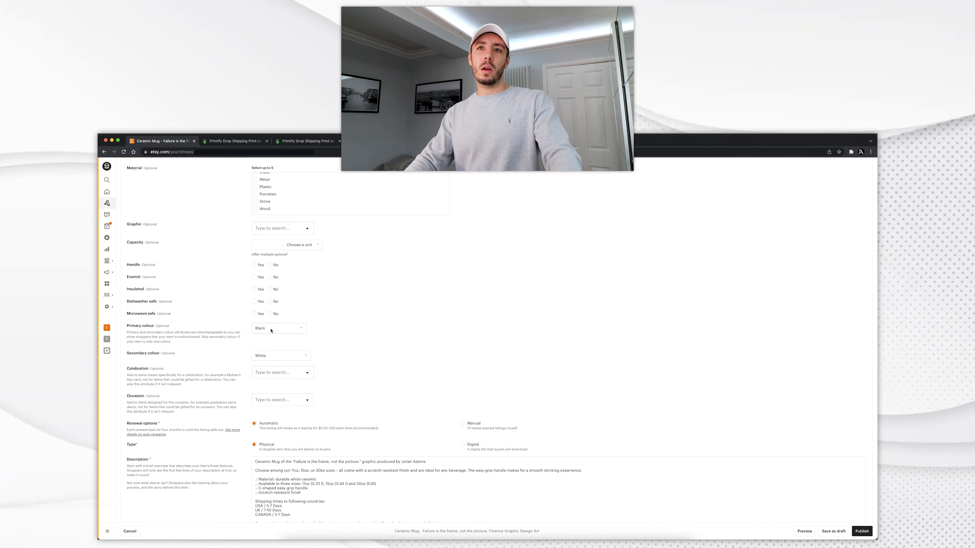
# Step: Review the mug listing's renewal option, physical type and description, highlighting the lines on sizes, material, handle and finish
pyautogui.scroll(-4, 307, 356)
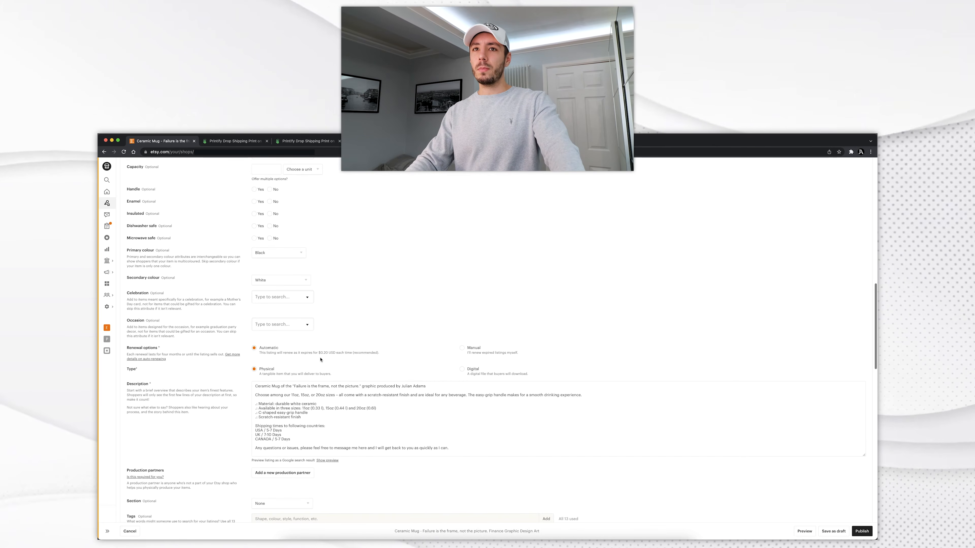
pyautogui.scroll(-1, 232, 356)
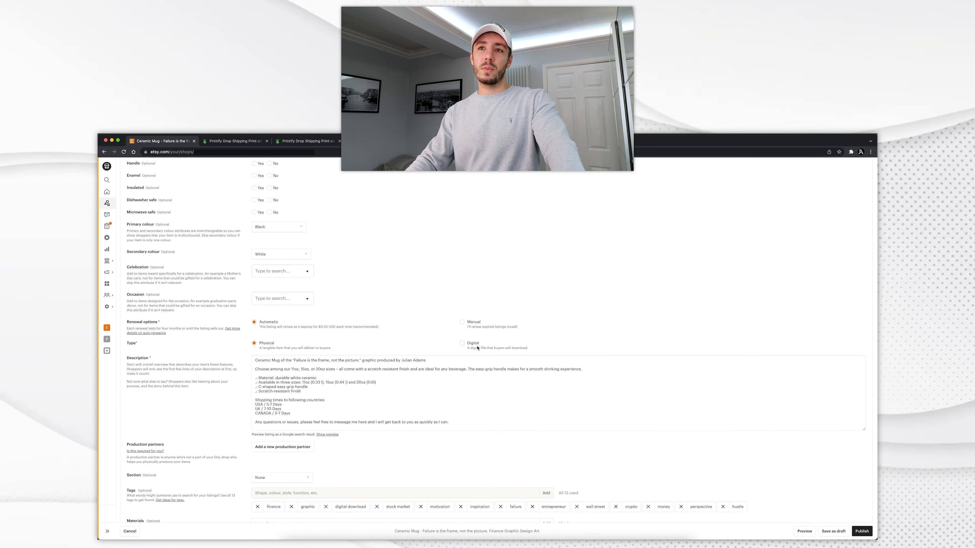
pyautogui.scroll(-2, 313, 344)
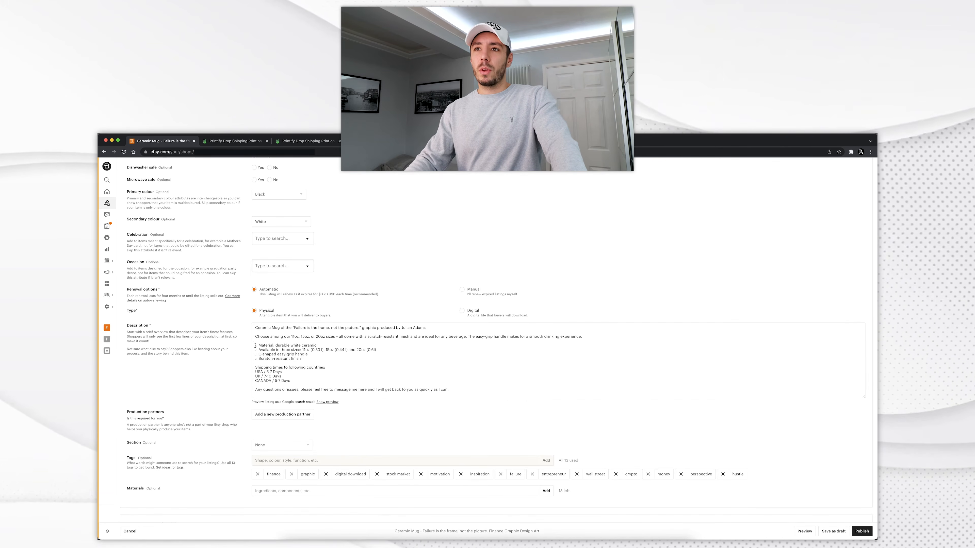
pyautogui.moveTo(255, 336); pyautogui.dragTo(317, 358)
pyautogui.click(322, 359)
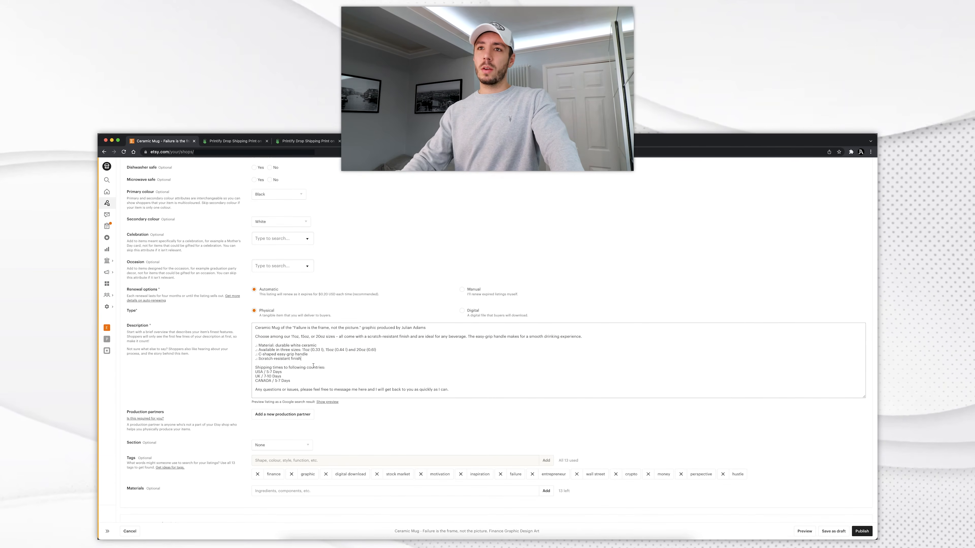
# Step: Examine the shipping times for the USA, UK and Canada in the mug listing's description
pyautogui.moveTo(299, 381); pyautogui.dragTo(253, 366)
pyautogui.click(288, 372)
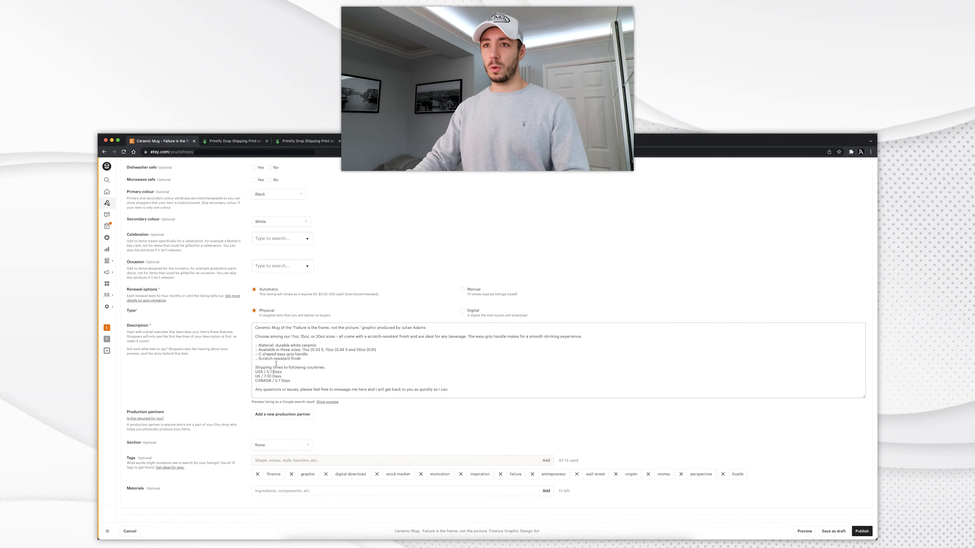
pyautogui.click(273, 363)
pyautogui.scroll(-1, 330, 371)
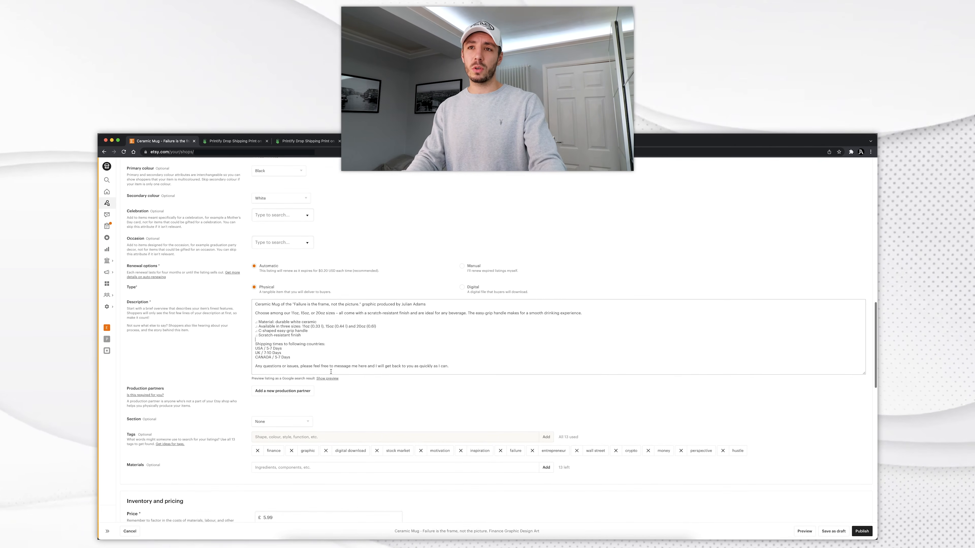
# Step: Set the mug listing's price to £12.99
pyautogui.scroll(-3, 330, 372)
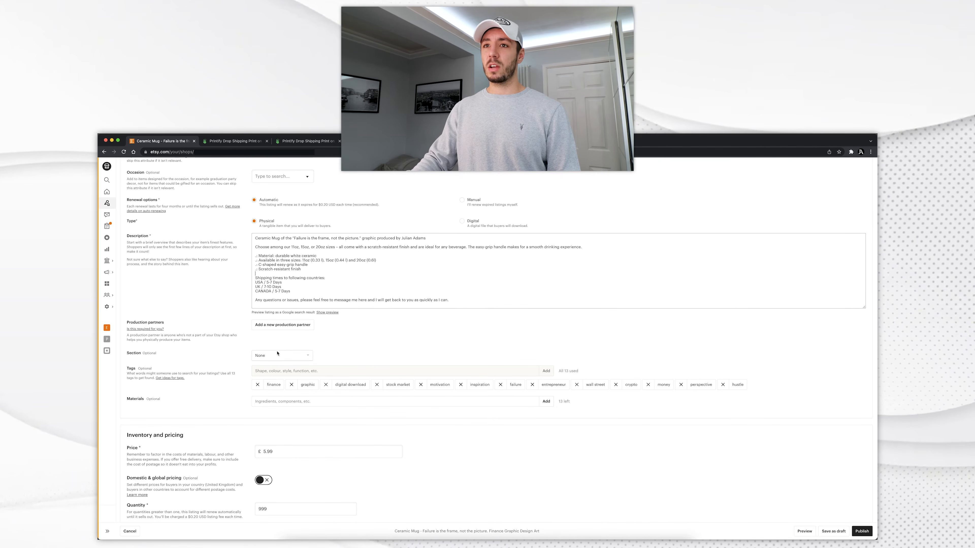
pyautogui.scroll(-5, 599, 438)
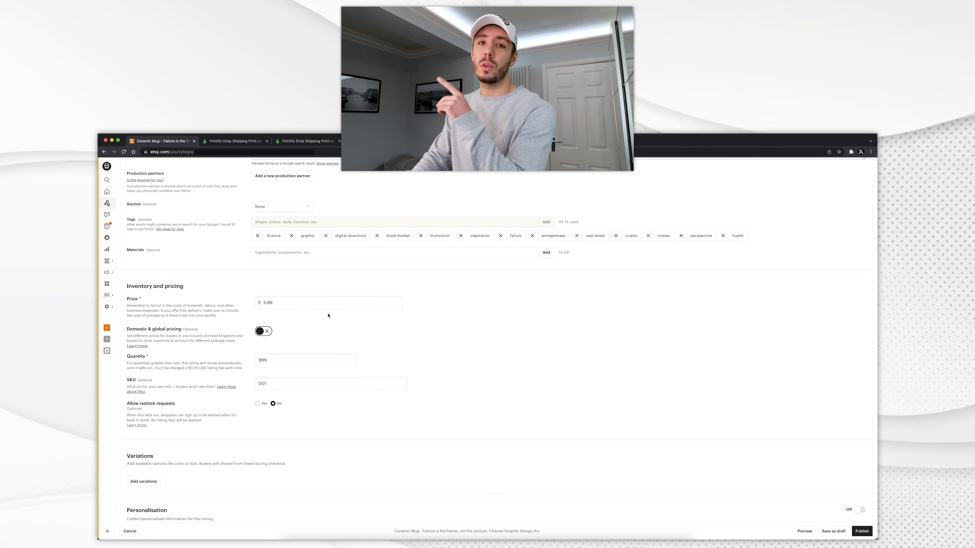
pyautogui.doubleClick(311, 308)
pyautogui.write('12.99')
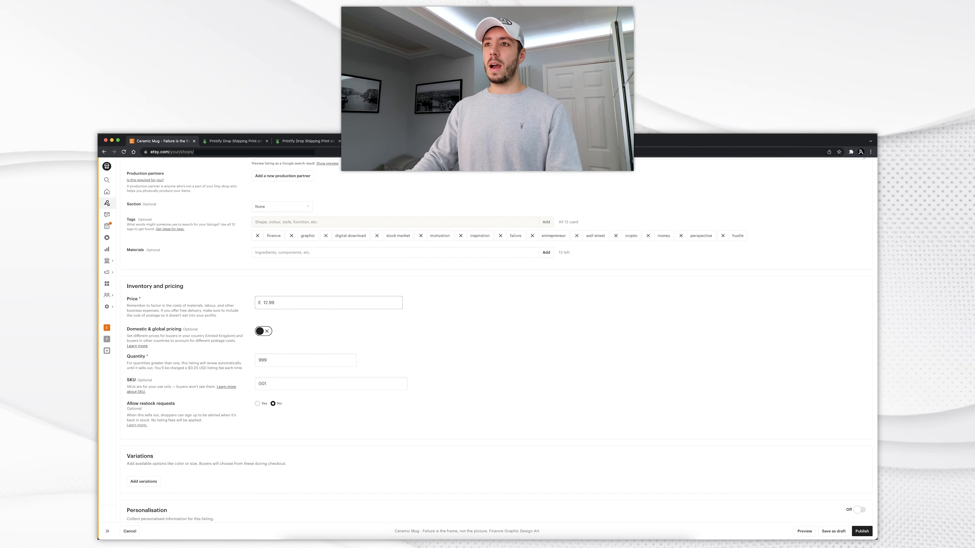
pyautogui.click(392, 333)
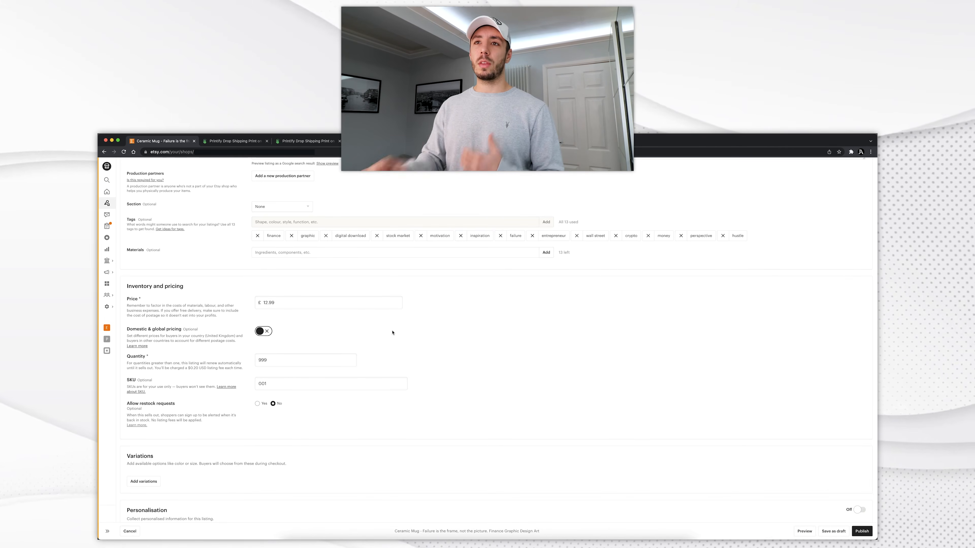
# Step: Check the 11oz mug's cost and pricing on the Printify product page and return to the Etsy mug listing
pyautogui.hotkey('ctrl', 'Tab')
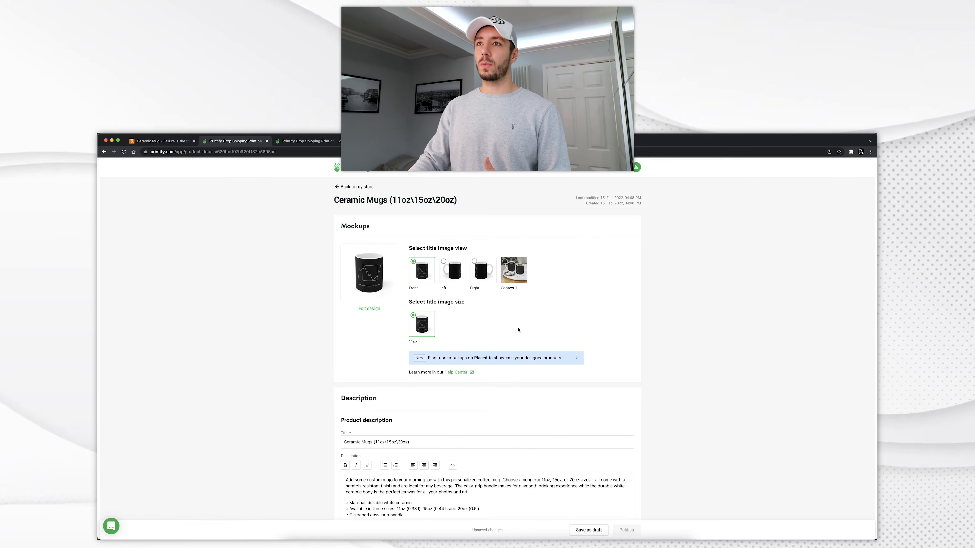
pyautogui.scroll(-7, 378, 343)
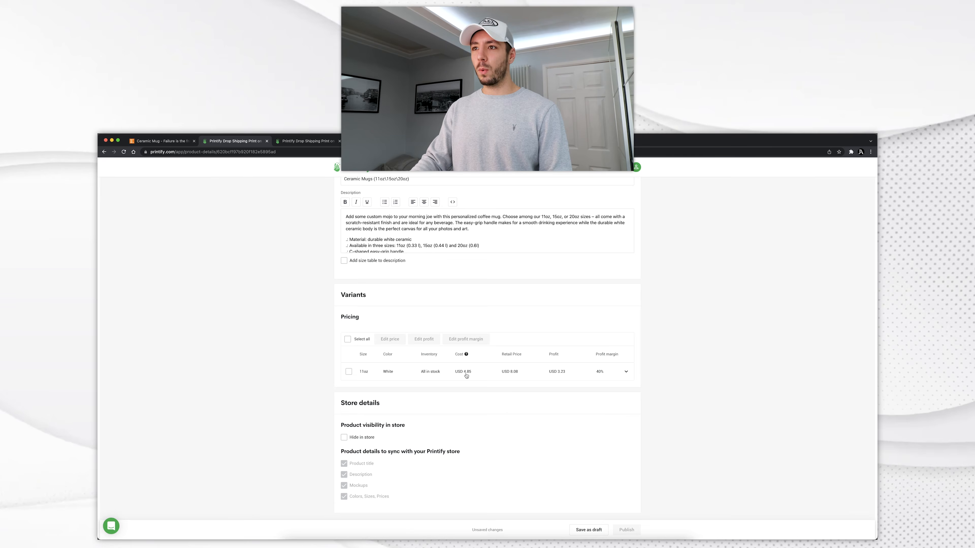
pyautogui.scroll(1, 475, 376)
pyautogui.scroll(6, 475, 376)
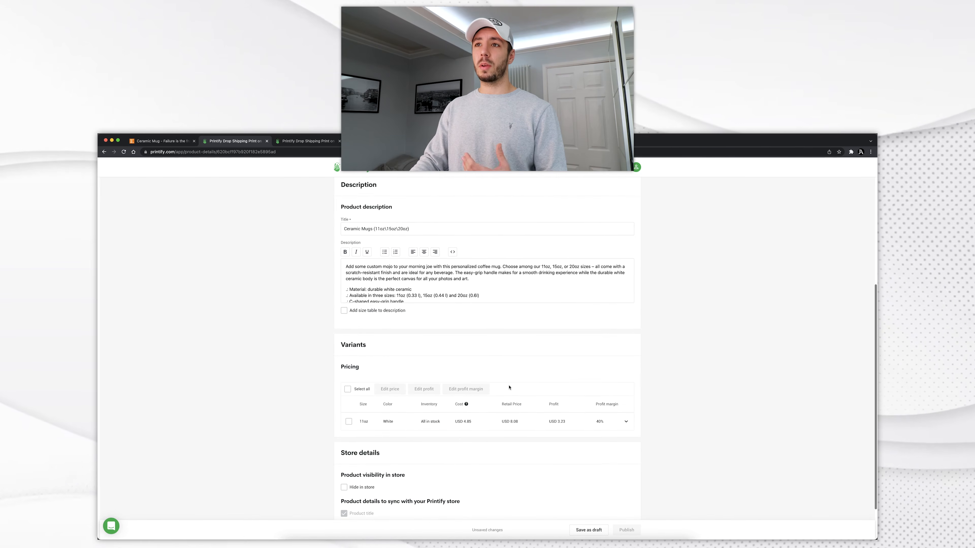
pyautogui.scroll(1, 435, 380)
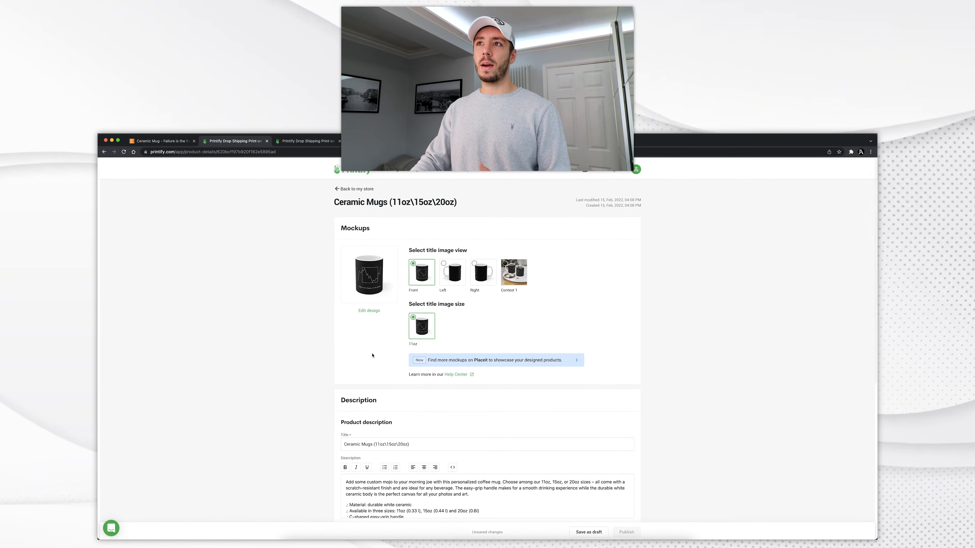
pyautogui.click(168, 142)
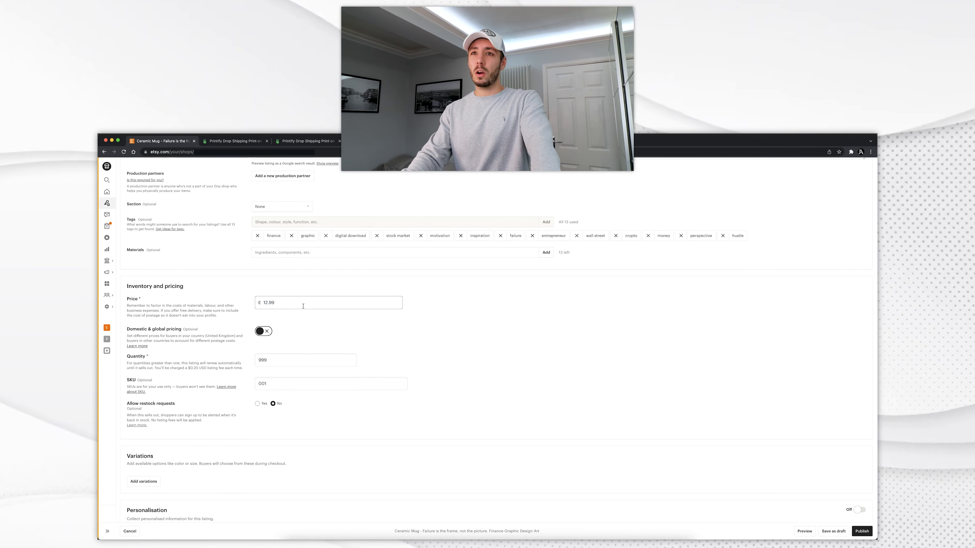
pyautogui.click(344, 327)
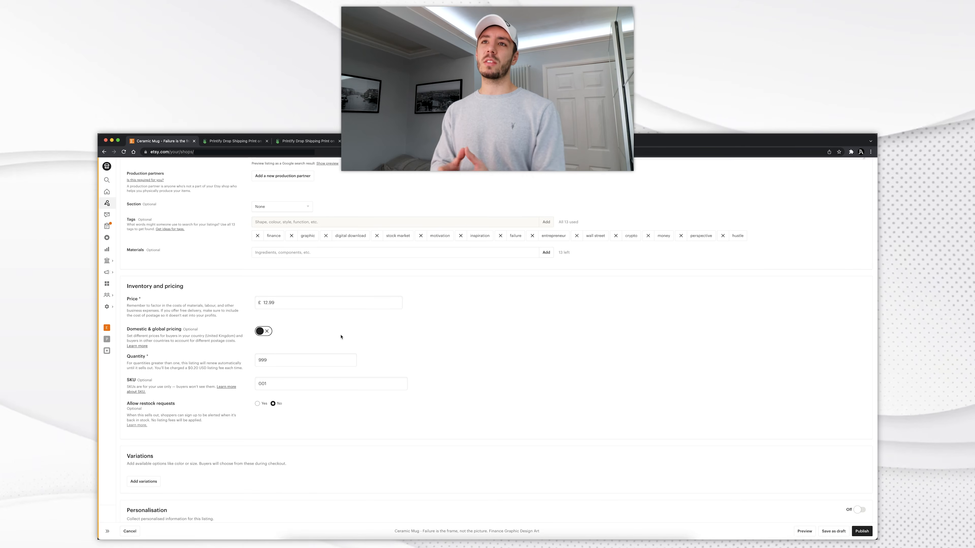
# Step: Review the mug listing's colours, description, tags, and inventory and pricing details
pyautogui.scroll(2, 372, 322)
pyautogui.scroll(15, 372, 321)
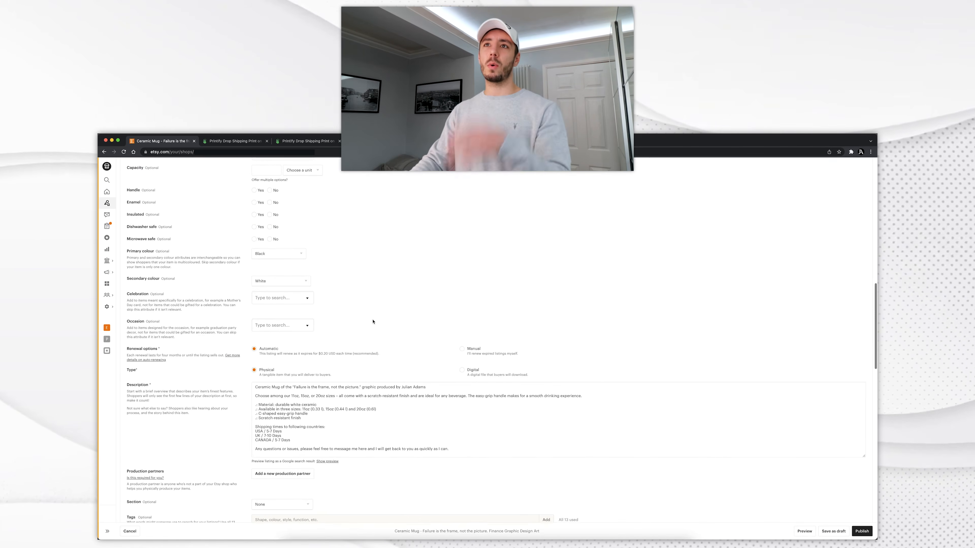
pyautogui.scroll(-15, 460, 333)
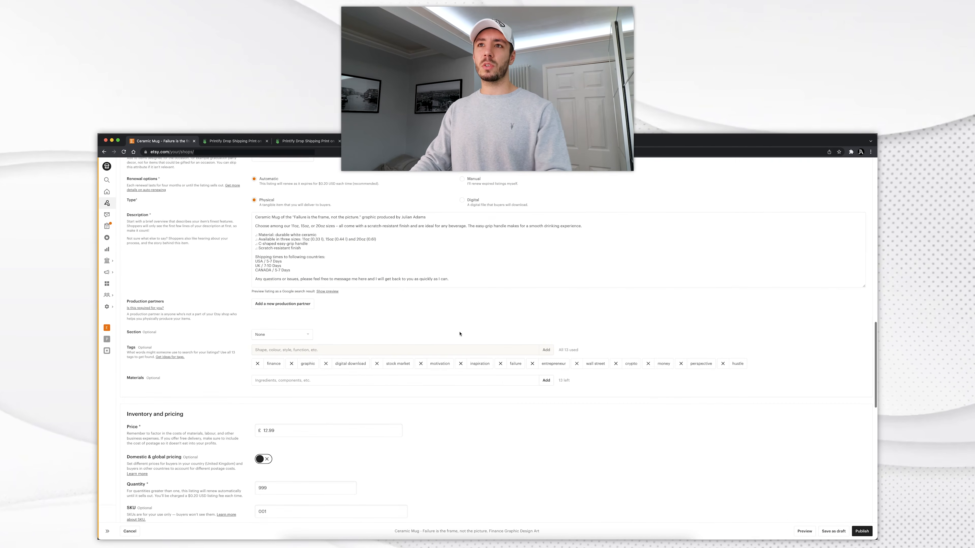
pyautogui.scroll(-10, 455, 325)
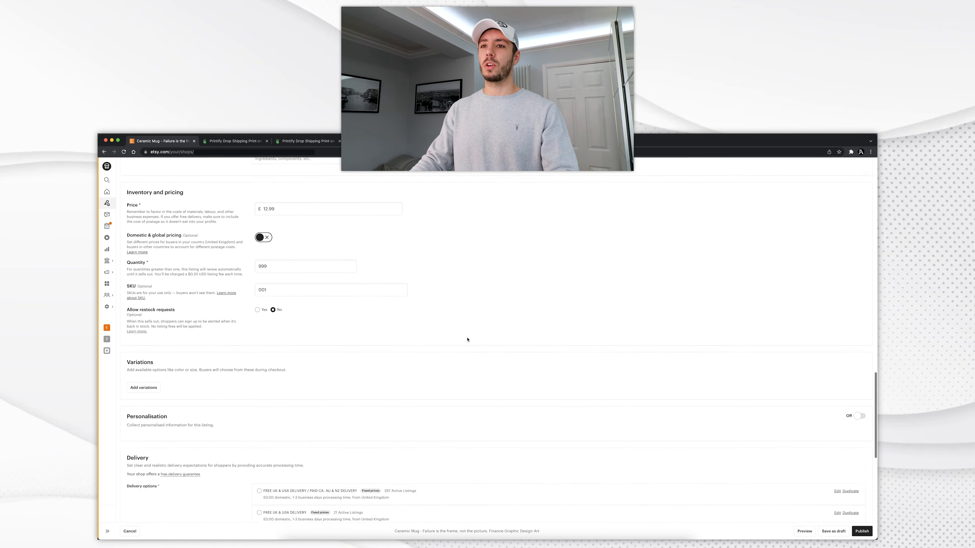
# Step: Try extending the mug listing's SKU to 001/TSHIRT and restore it to 001
pyautogui.scroll(5, 466, 341)
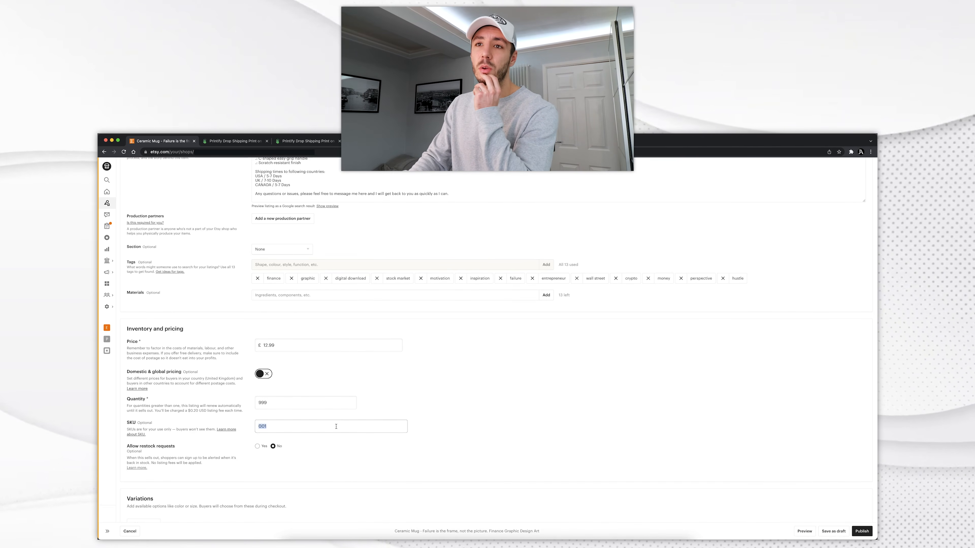
pyautogui.scroll(-2, 457, 401)
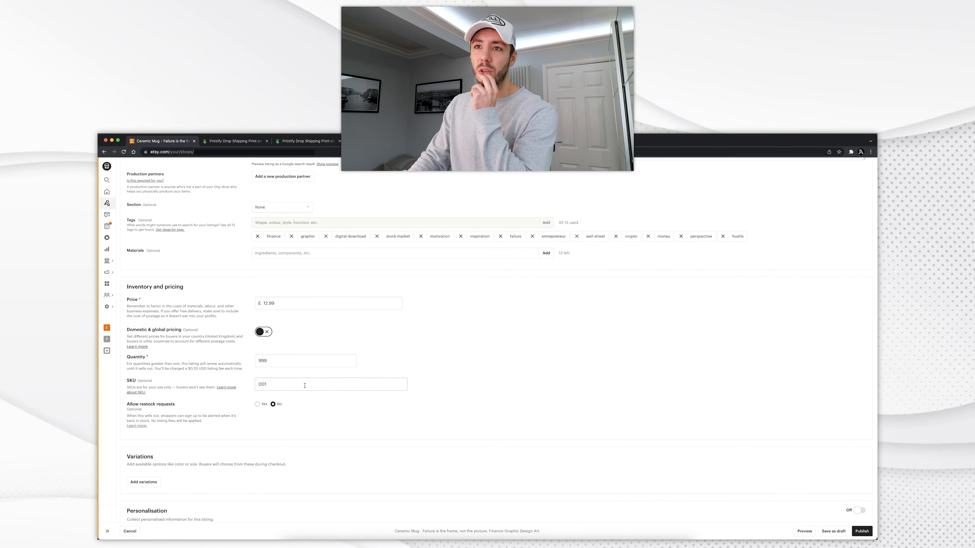
pyautogui.doubleClick(319, 384)
pyautogui.click(324, 384)
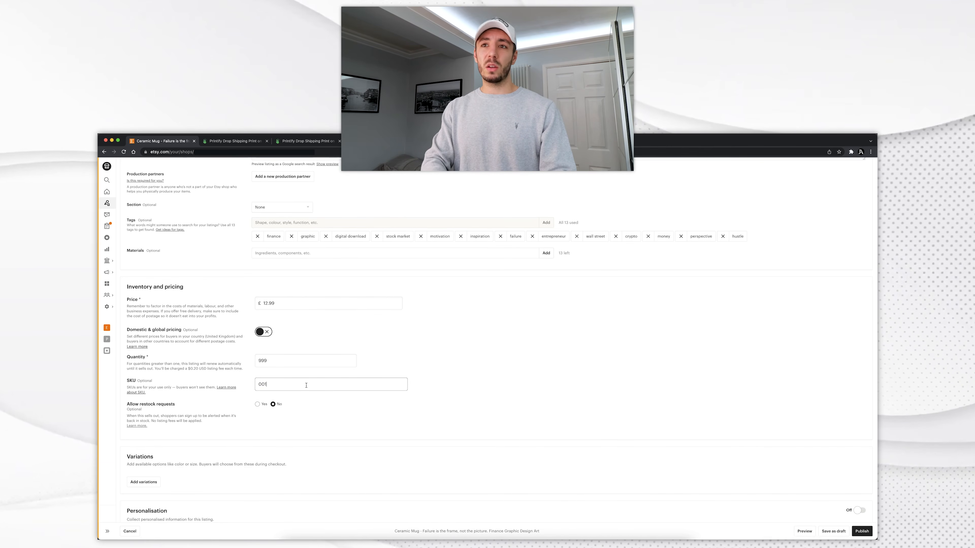
pyautogui.write('/')
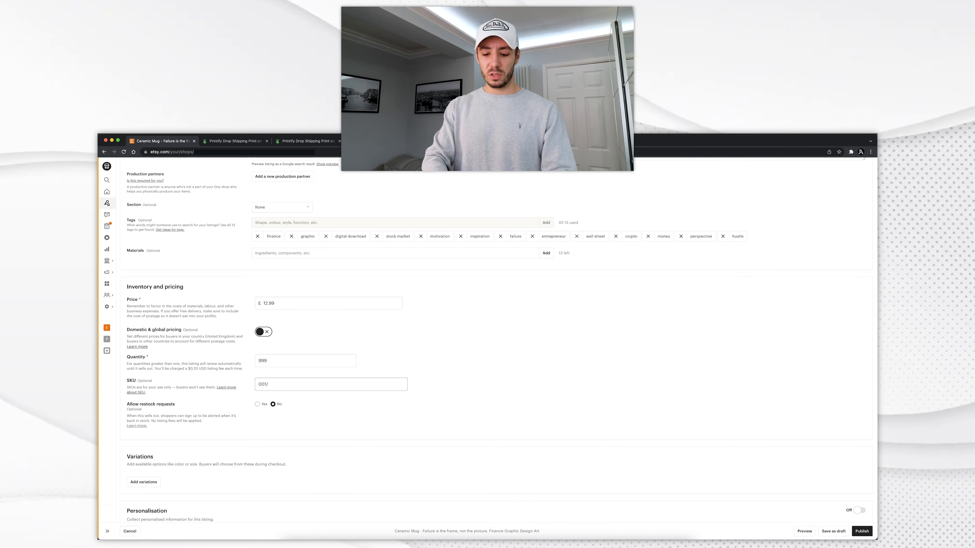
pyautogui.write('M')
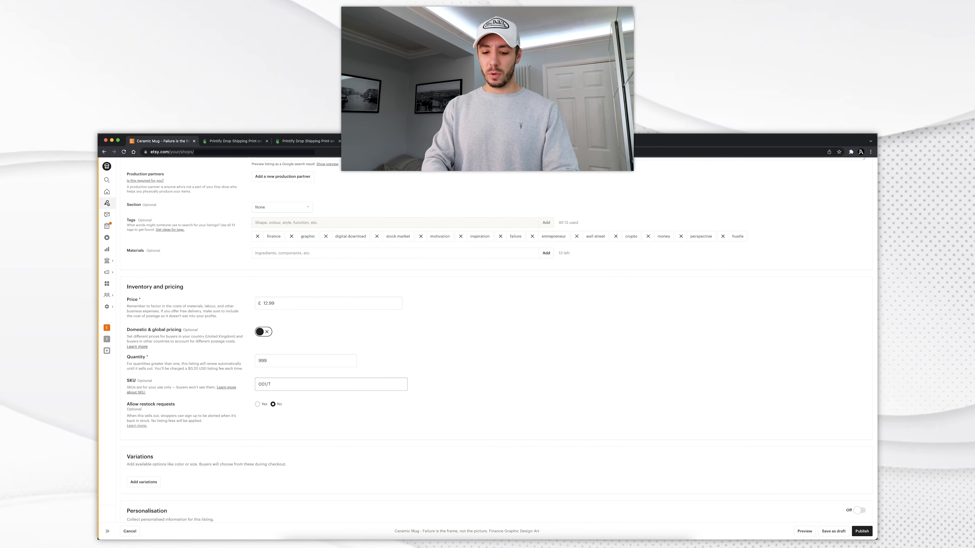
pyautogui.press('BackSpace')
pyautogui.press('BackSpace')
pyautogui.press('BackSpace')
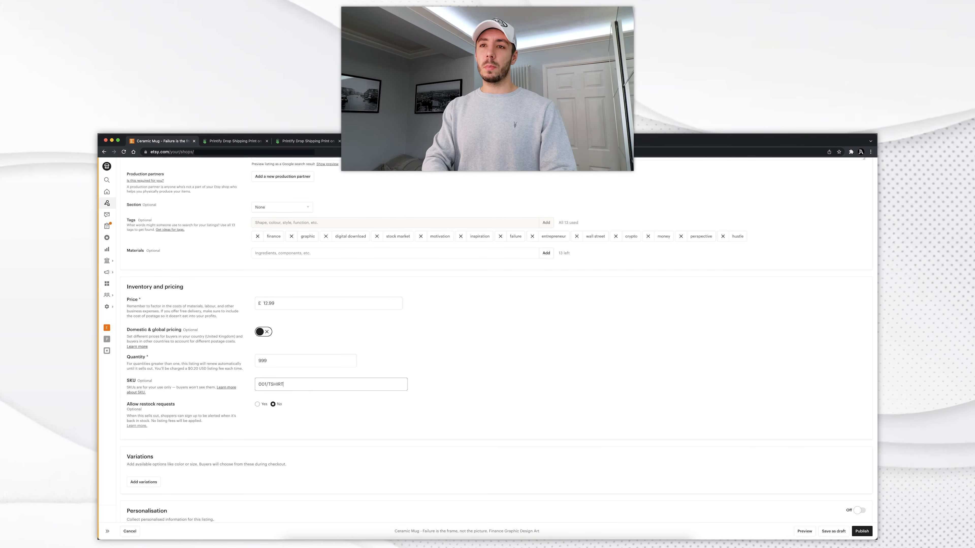
pyautogui.press('BackSpace')
pyautogui.press('BackSpace')
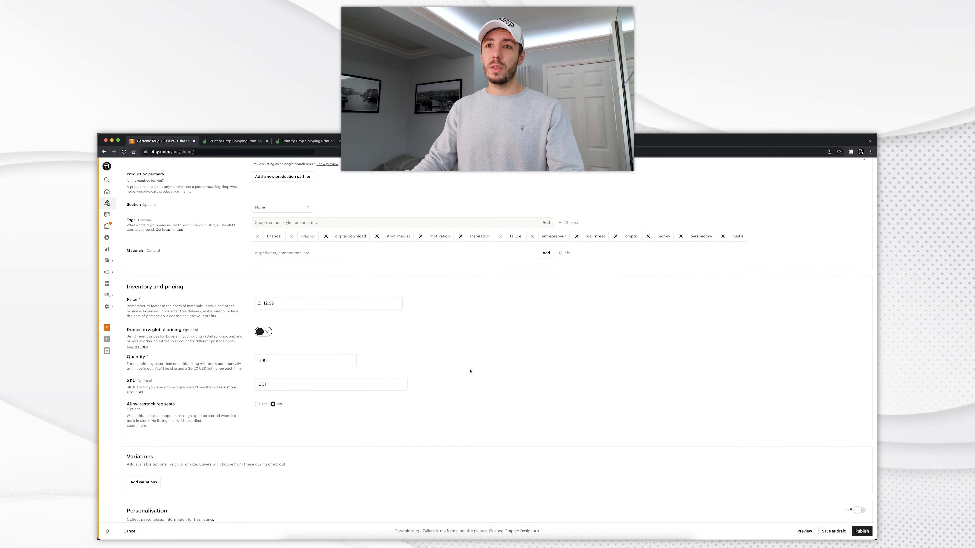
# Step: Review the mug listing's variations, personalisation and custom delivery options, and return to its video and listing details
pyautogui.scroll(-3, 466, 372)
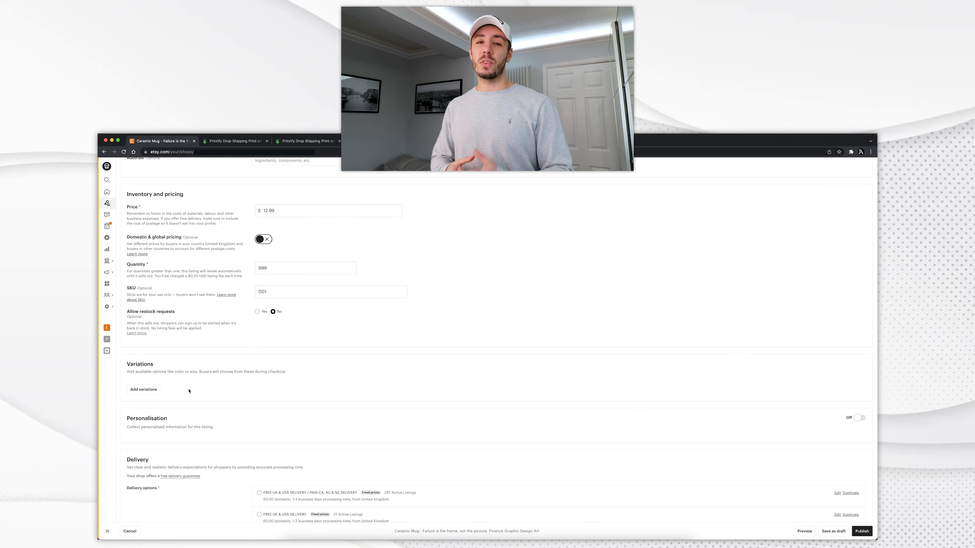
pyautogui.scroll(-5, 189, 391)
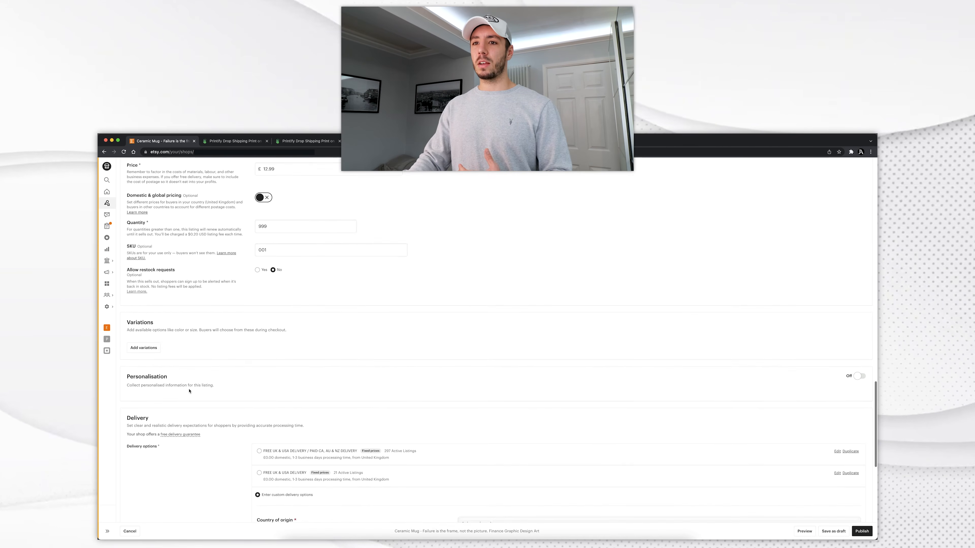
pyautogui.scroll(-3, 215, 402)
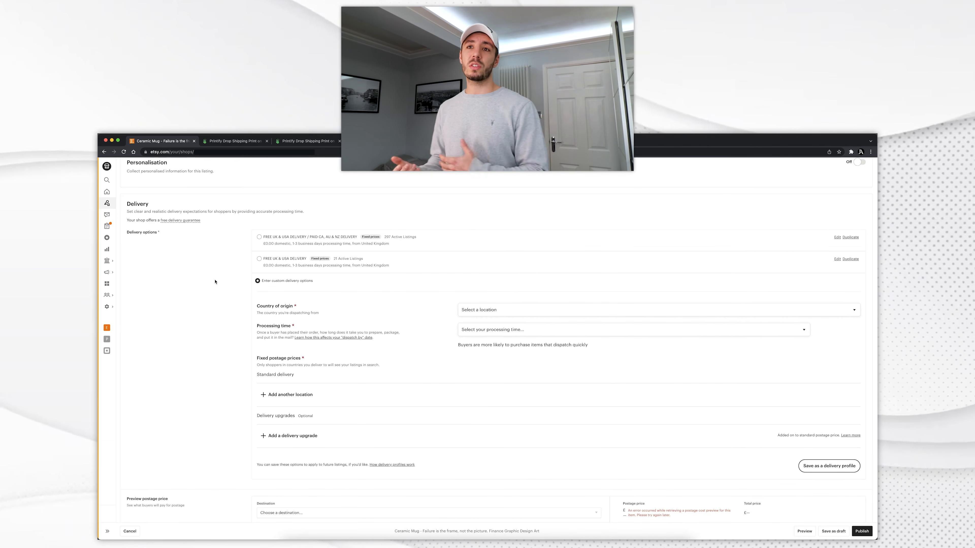
pyautogui.scroll(-1, 215, 282)
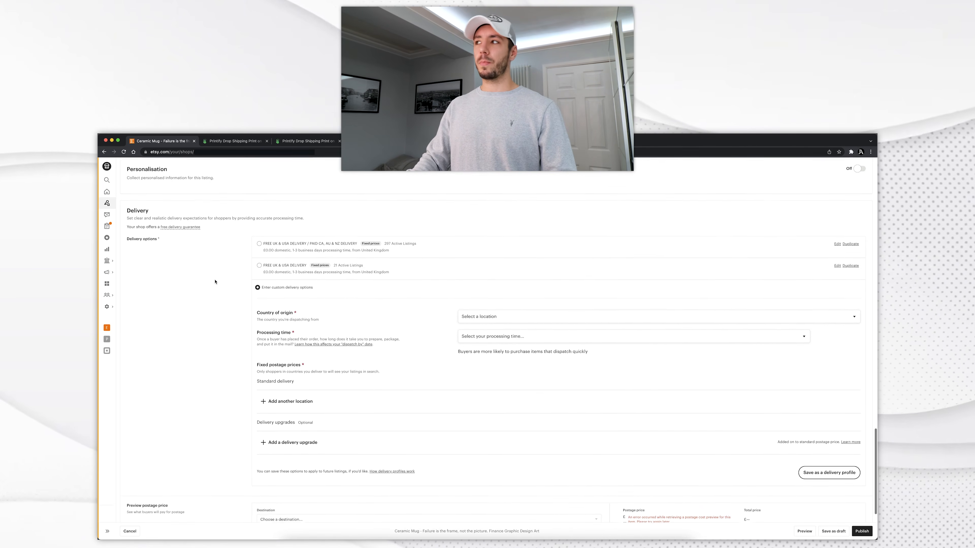
pyautogui.scroll(20, 215, 282)
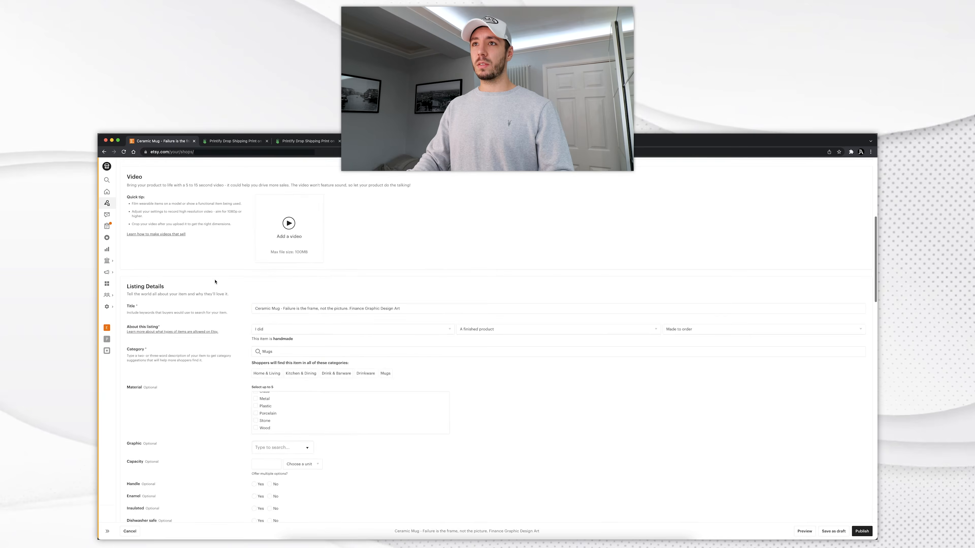